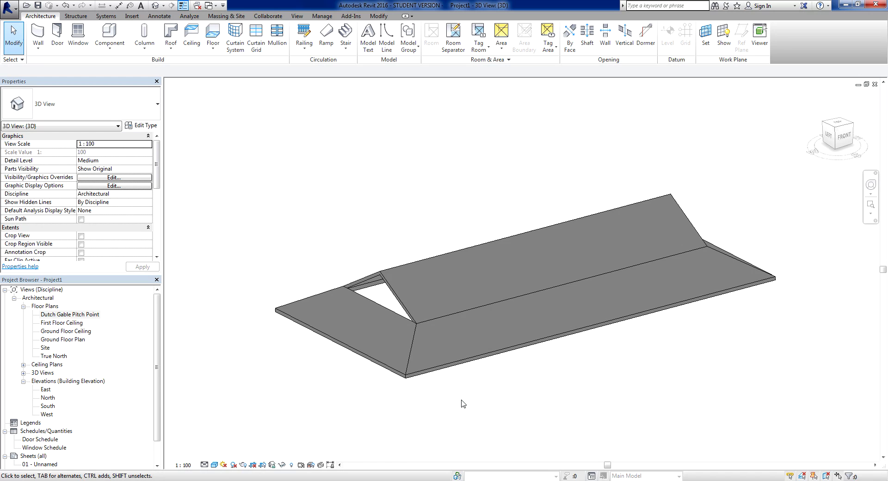
Step: Consult the Gablet roof Wikipedia article, then return to Revit and orbit the roof to a top view
mouse_move(464, 404)
middle_mouse_down("shift")
mouse_move(476, 410)
mouse_move(501, 398)
mouse_move(467, 406)
middle_mouse_up("shift")
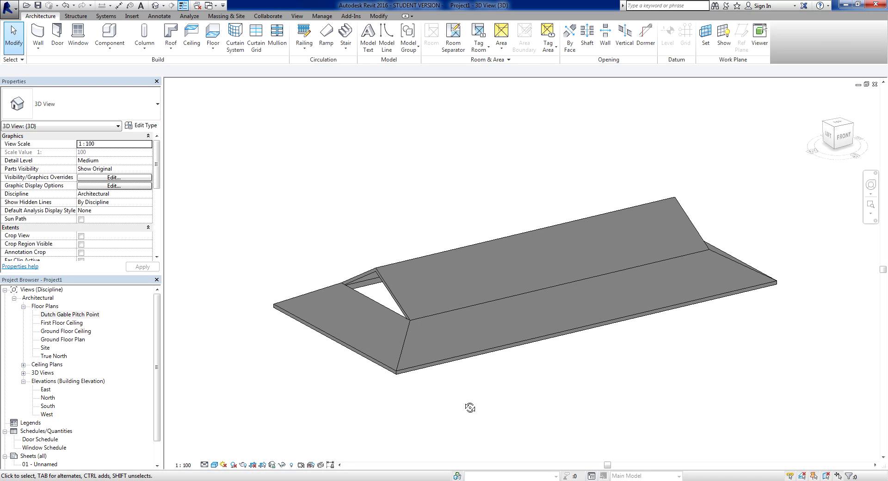
mouse_move(71, 476)
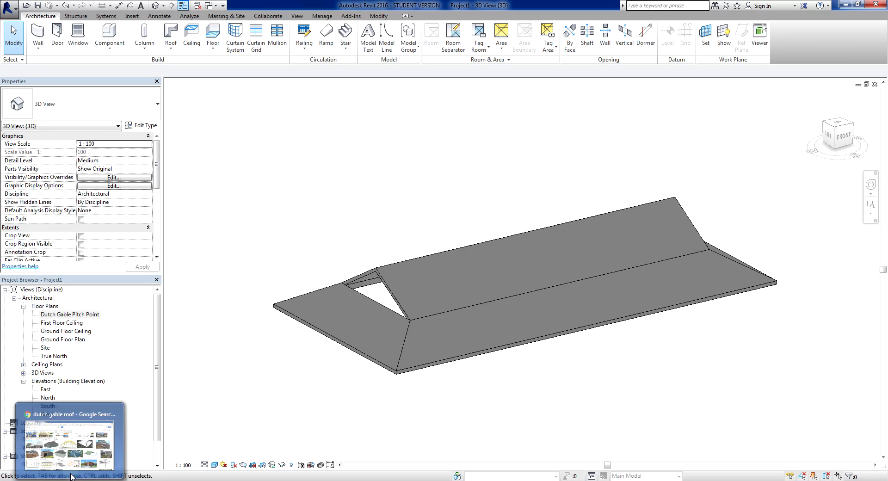
left_click(69, 439)
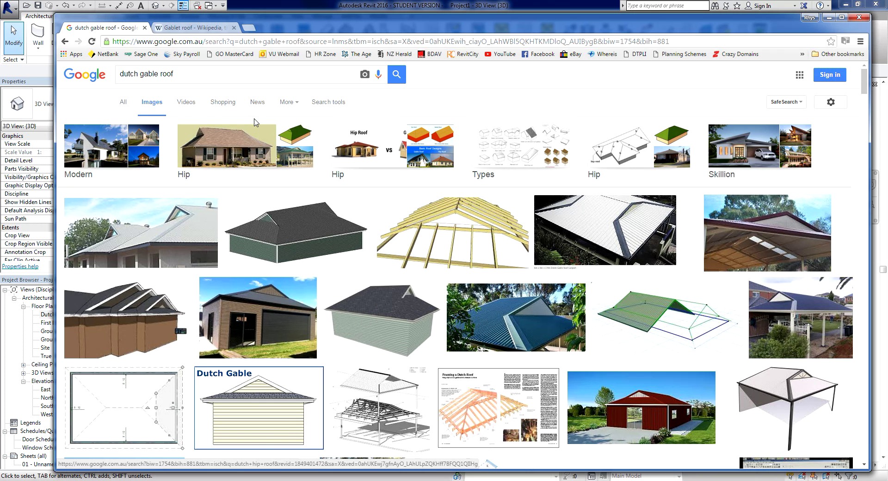
left_click(193, 28)
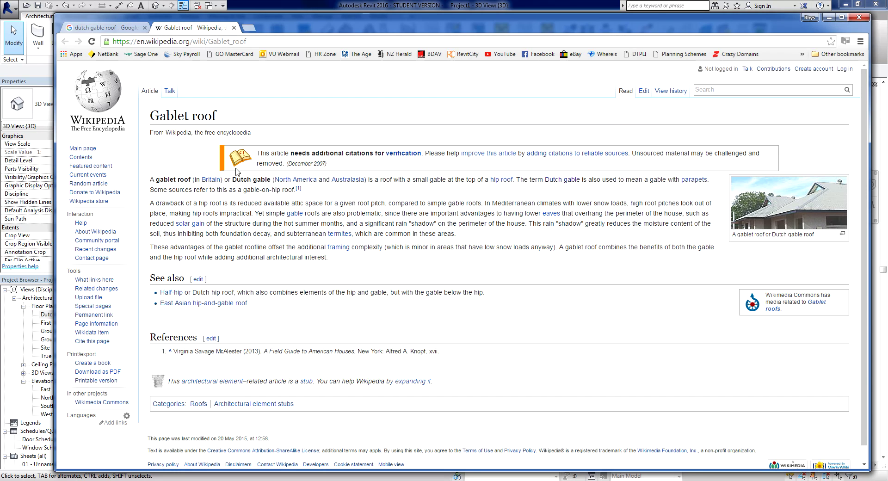
left_click(858, 19)
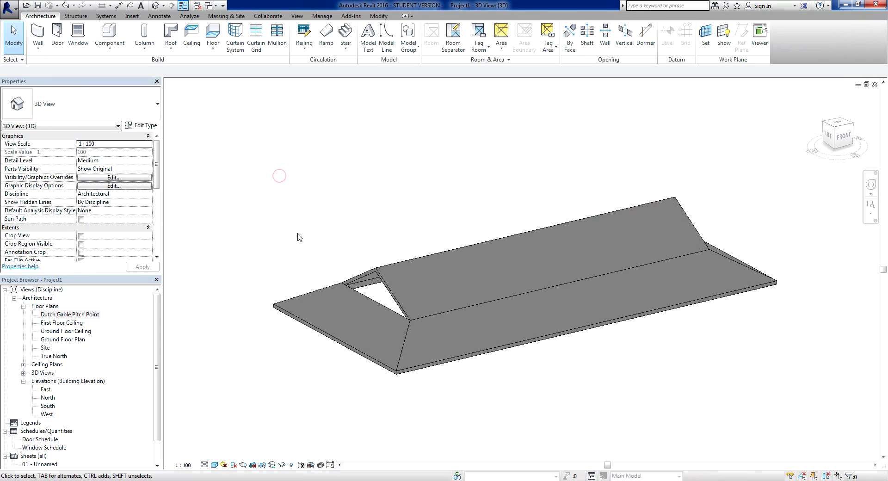
middle_click_drag(323, 261, 305, 230, "shift")
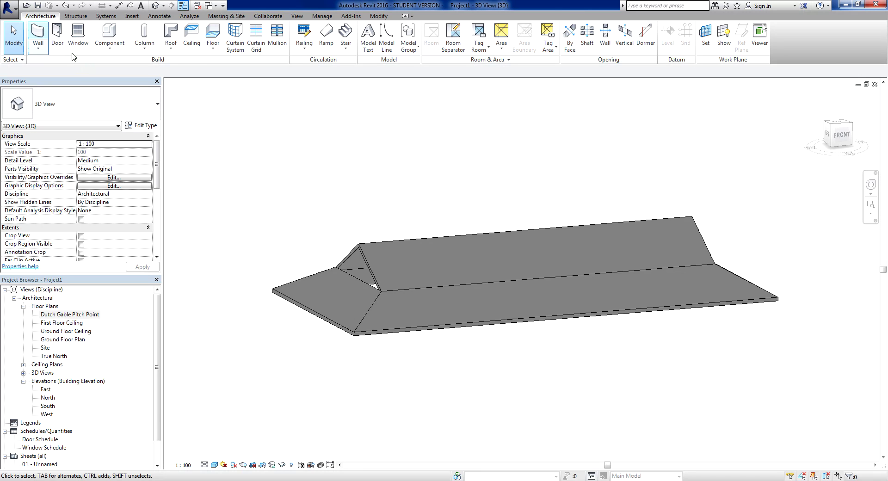
Step: Create a new project from the Architectural Template without saving the current one
left_click(10, 13)
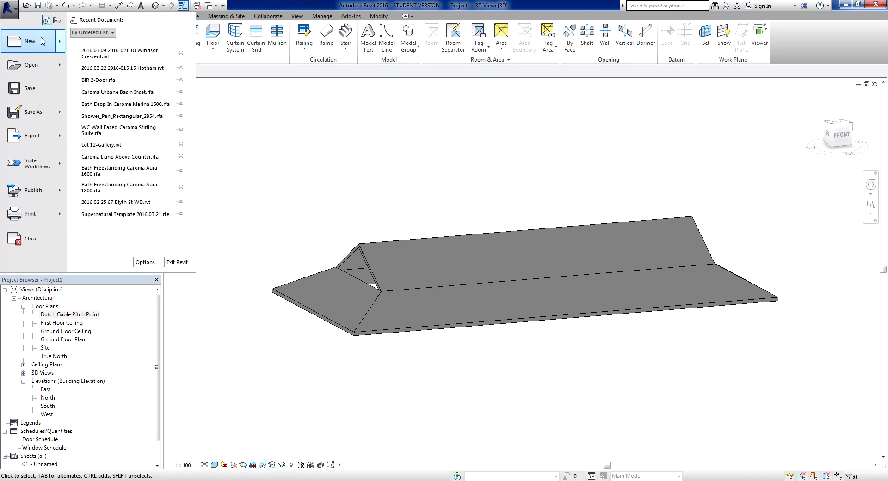
mouse_move(60, 46)
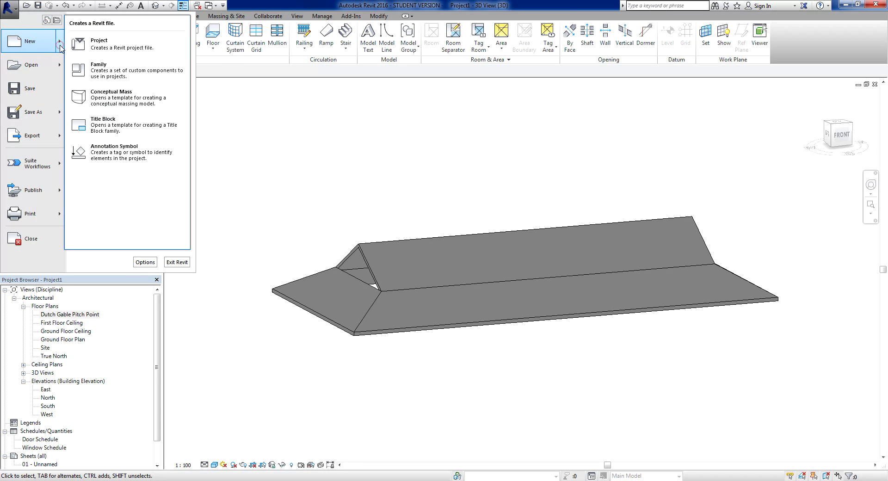
left_click(130, 46)
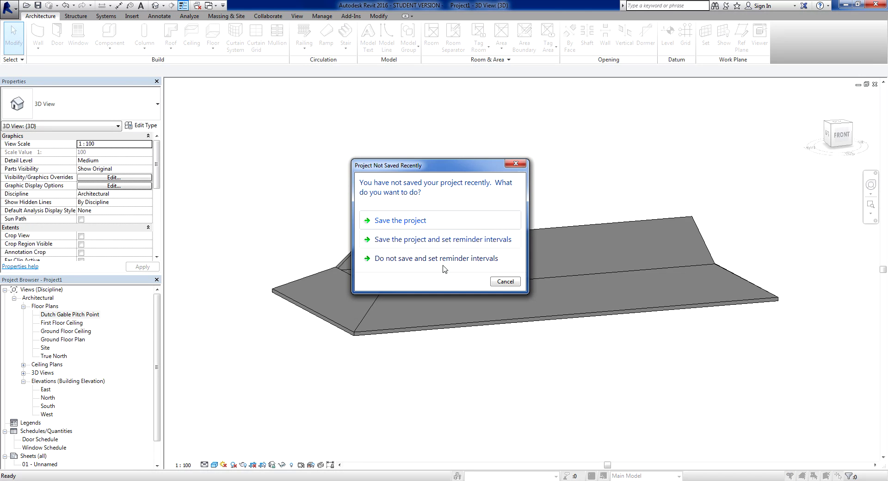
left_click(509, 283)
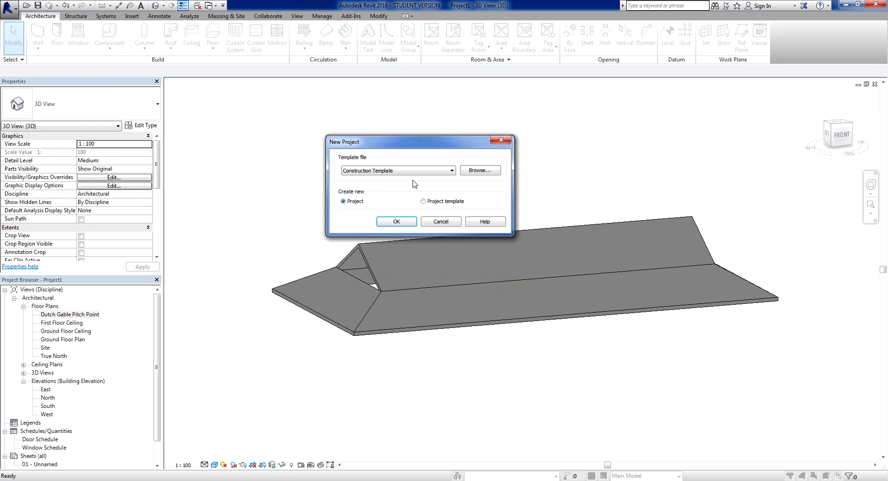
left_click(416, 171)
left_click(368, 190)
left_click(396, 222)
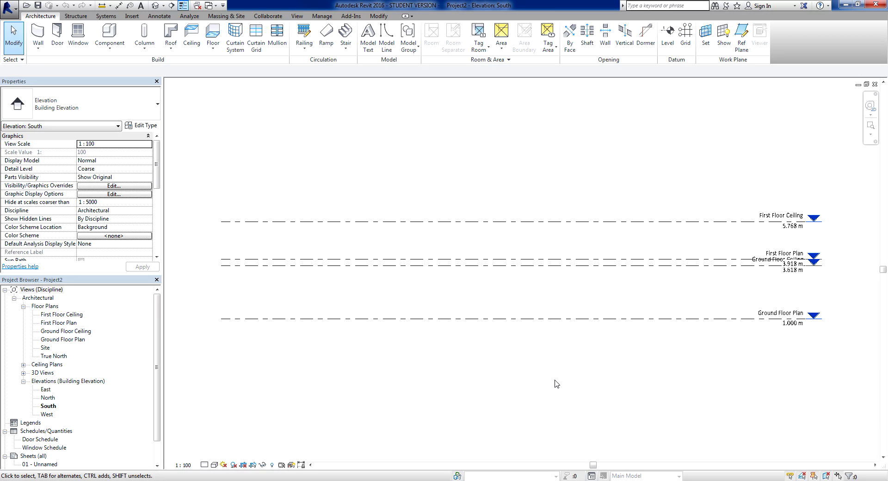
Step: Show the Ground Floor Ceiling level's label at its left end
middle_click_drag(620, 370, 632, 376)
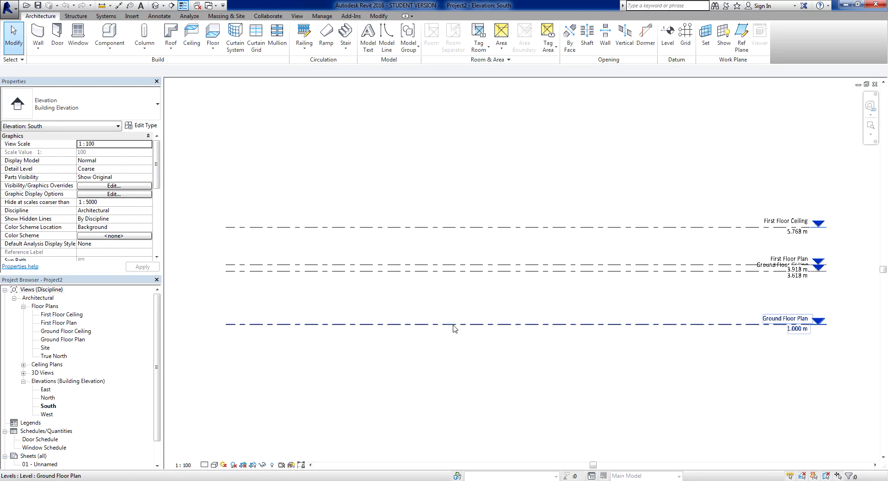
left_click(421, 271)
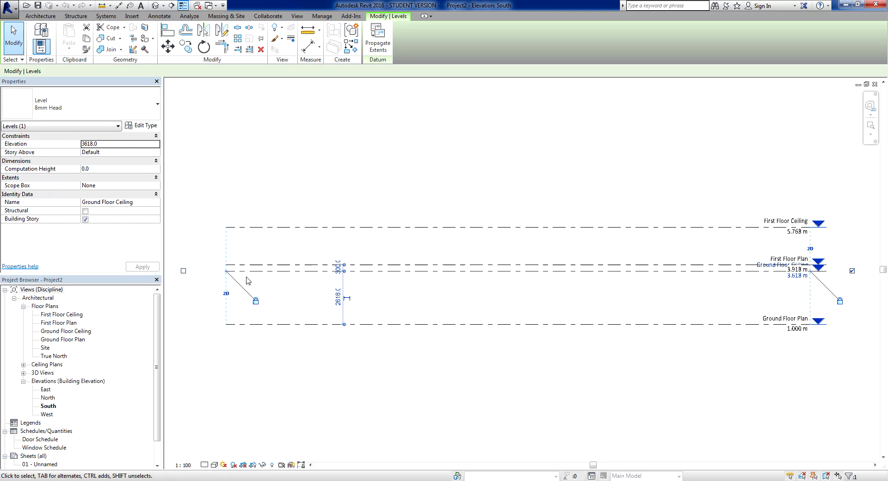
left_click(183, 271)
left_click(187, 287)
Step: Raise the First Floor Ceiling level to 8.718 m
scroll(209, 283, "up", 4)
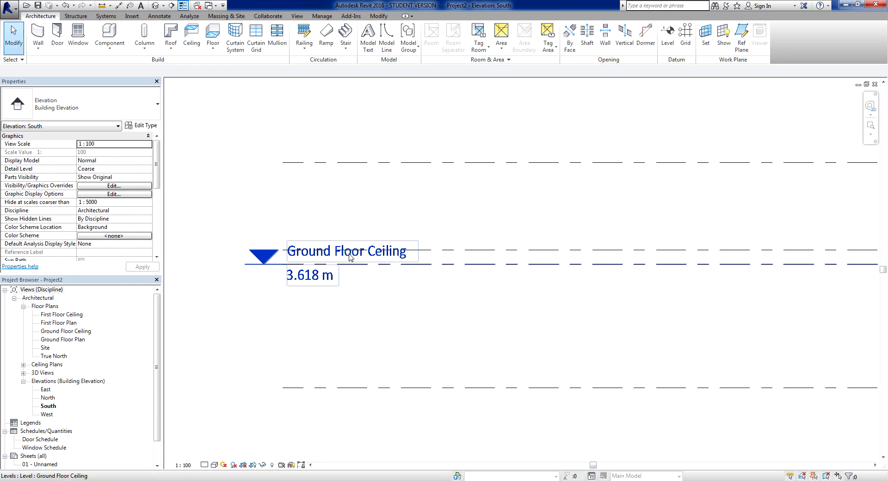
scroll(338, 262, "down", 3)
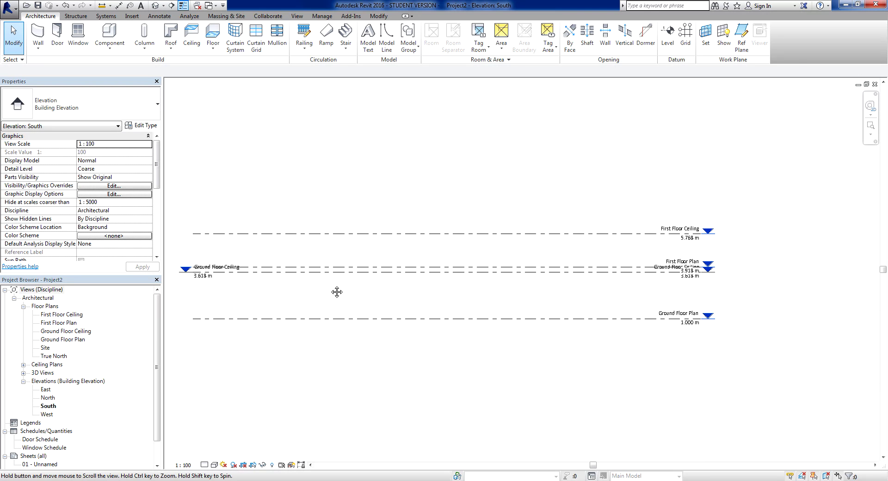
left_click(380, 232)
left_click_drag(381, 233, 439, 182)
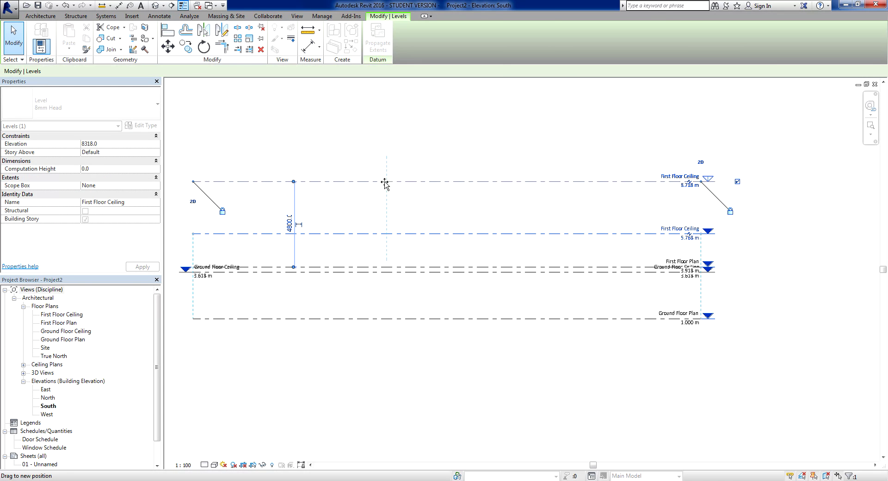
left_click(401, 209)
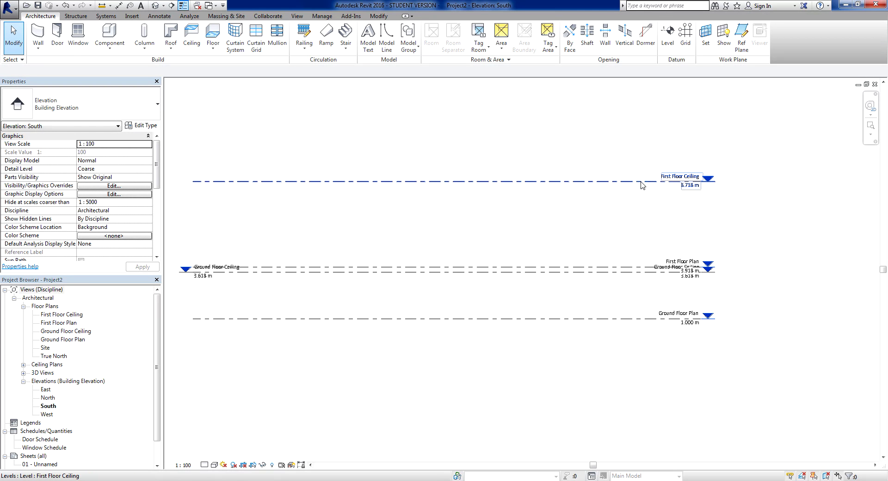
Step: Raise the First Floor Plan level to 4.618 m
left_click(529, 267)
left_click_drag(530, 268, 531, 255)
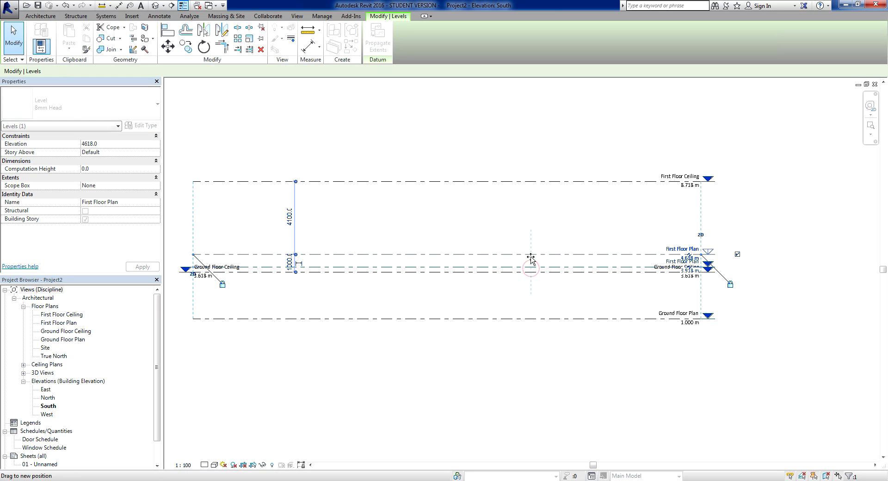
left_click(485, 230)
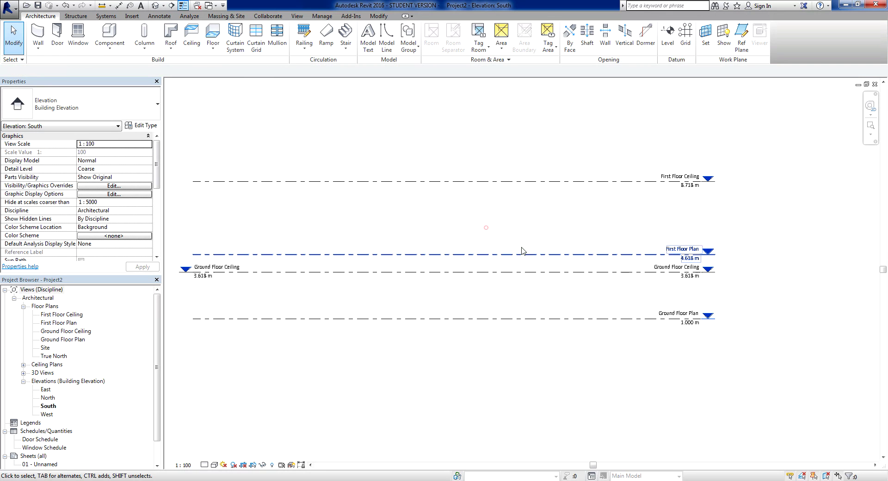
middle_click_drag(628, 299, 685, 299)
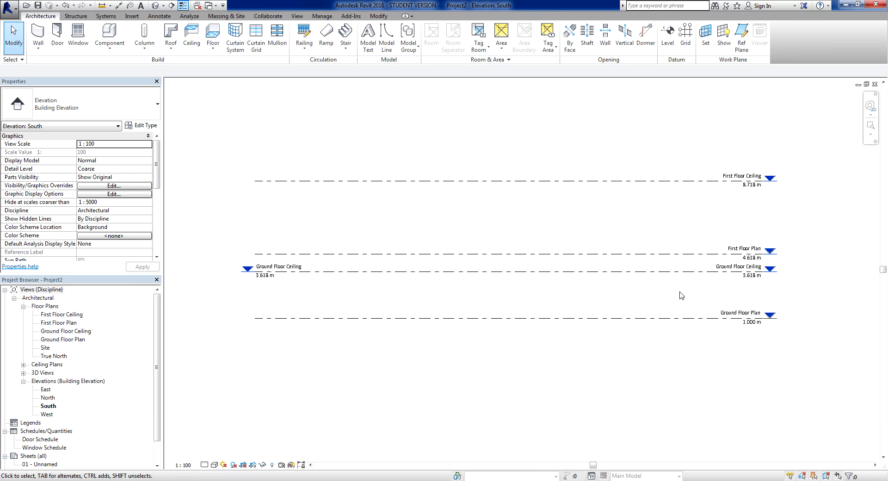
scroll(635, 298, "up", 3)
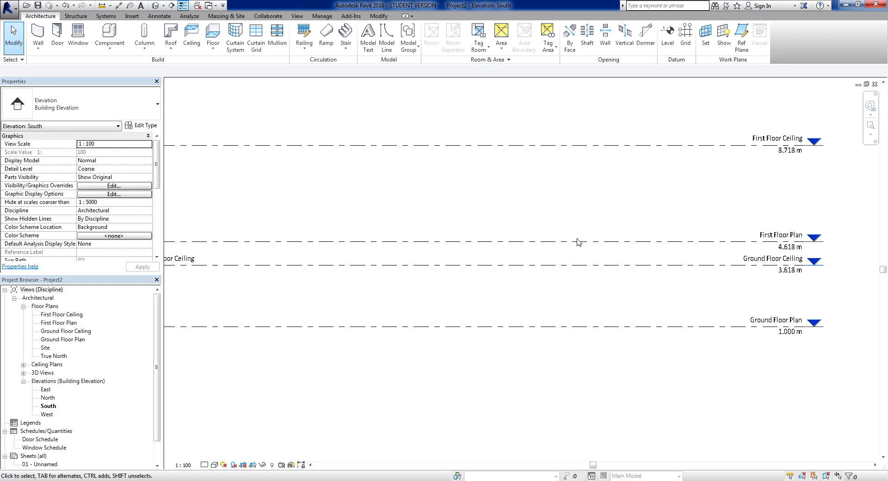
middle_click_drag(557, 286, 464, 299)
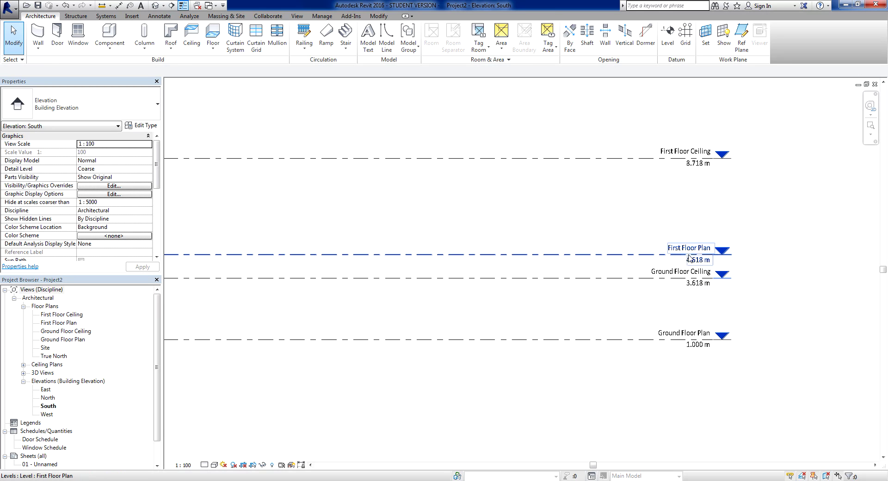
Step: Rename the 4.618 m level to 'Dutch Gable Pitch Point', renaming its floor plan view too
scroll(654, 260, "up", 2)
left_click(633, 259)
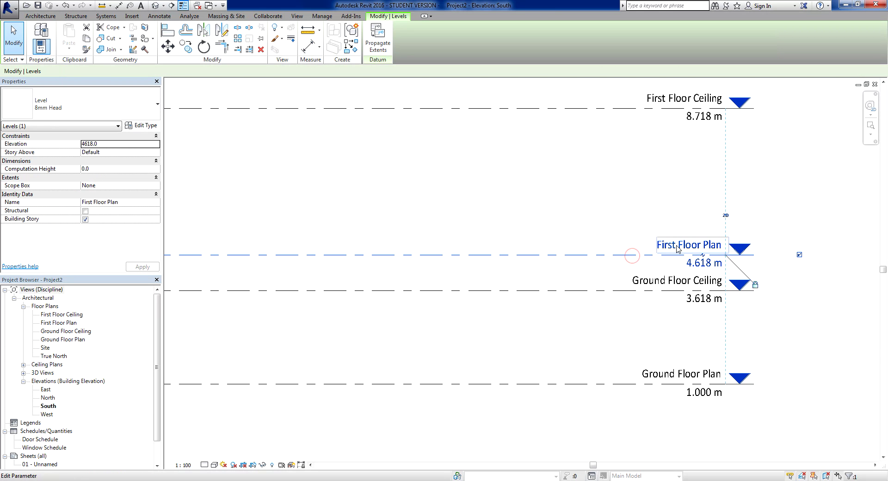
left_click(676, 244)
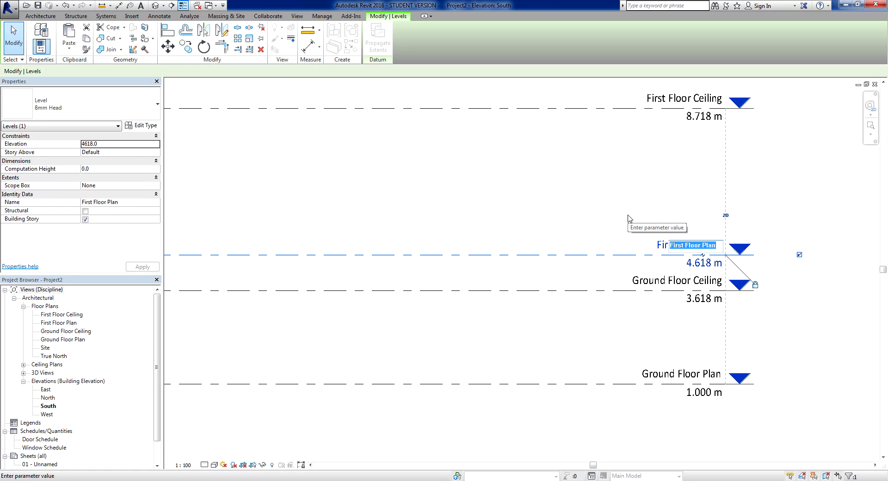
type("Ga")
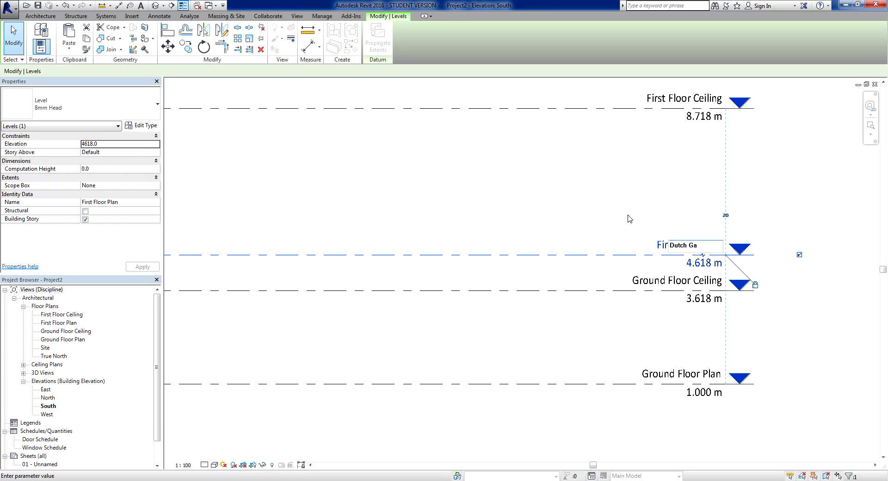
type("tch Point")
key("Return")
left_click(466, 251)
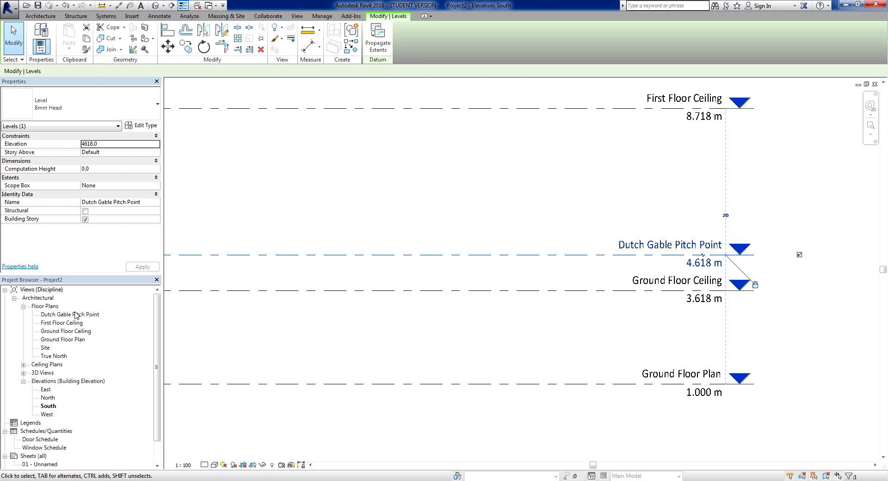
Step: Open the Ground Floor Ceiling plan from the Project Browser's Floor Plans list
left_click(387, 198)
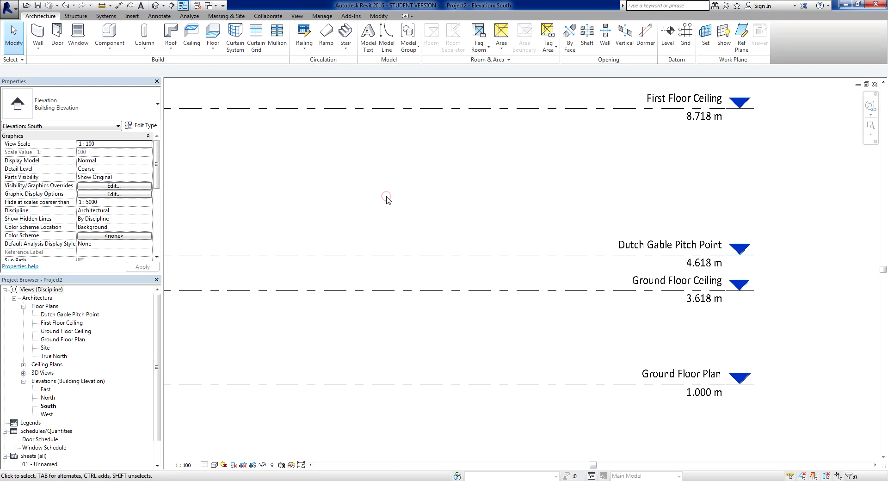
scroll(520, 319, "down", 2)
scroll(606, 289, "up", 2)
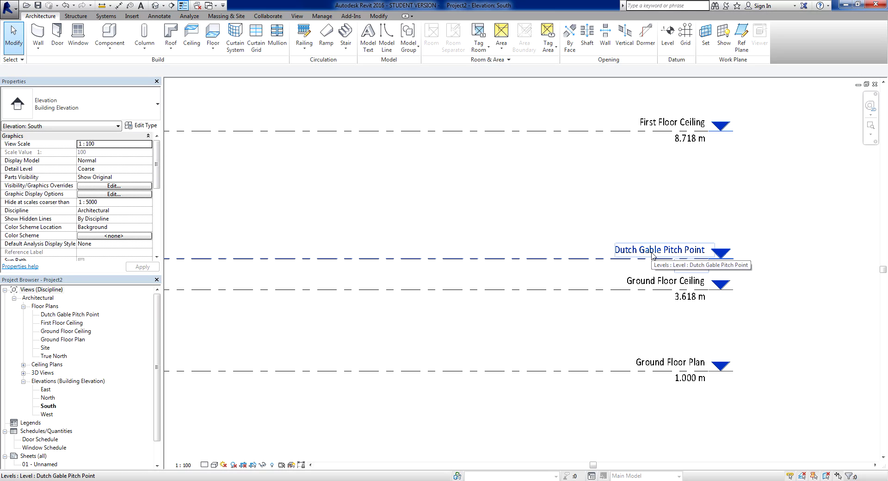
scroll(584, 263, "down", 1)
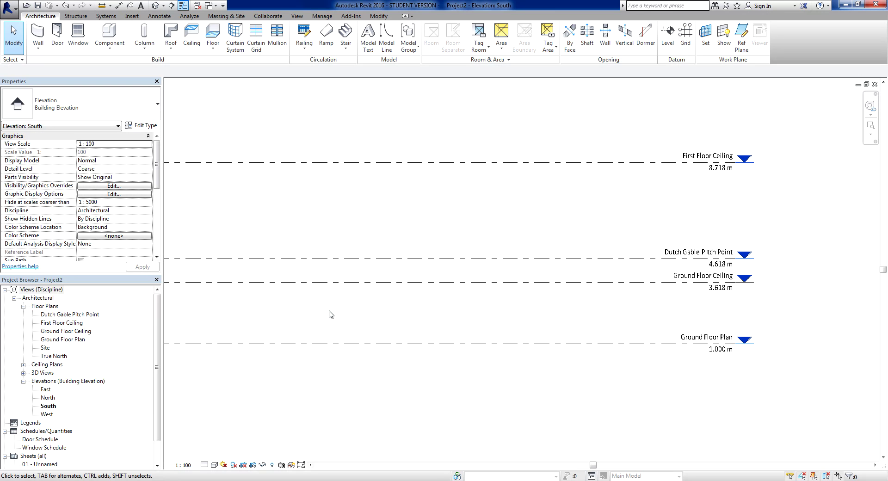
middle_click_drag(671, 286, 698, 281)
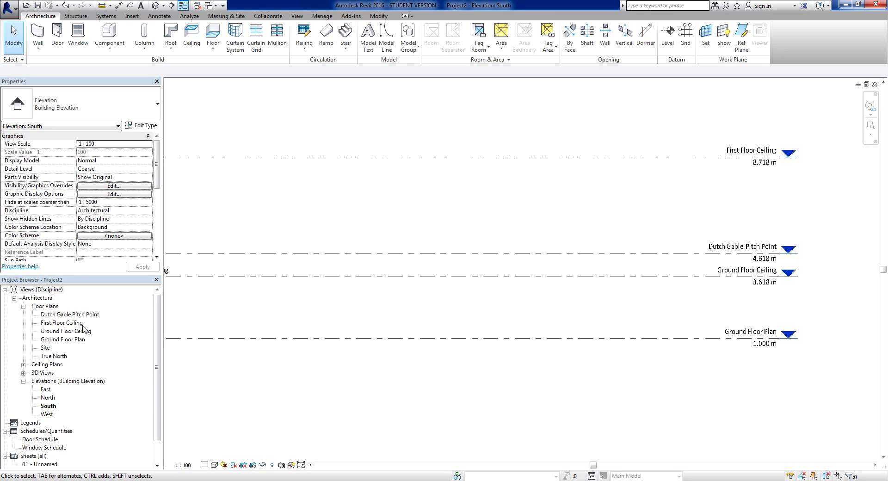
double_click(50, 331)
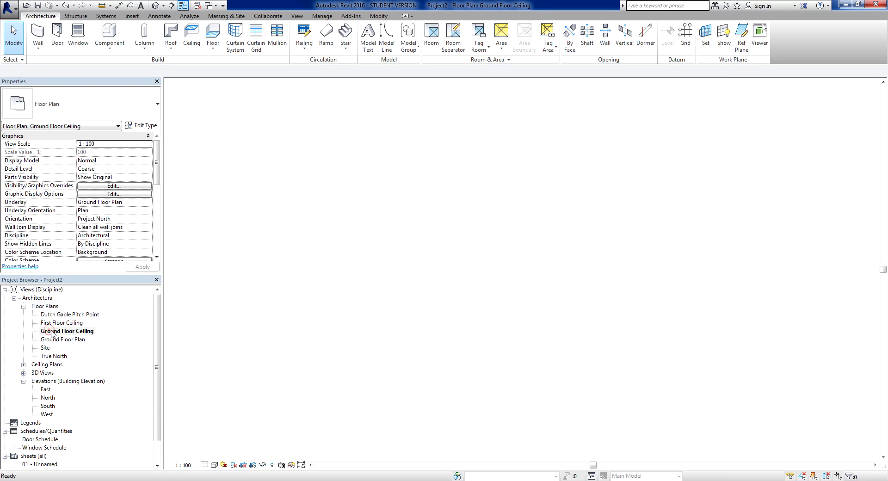
middle_click_drag(488, 319, 467, 319)
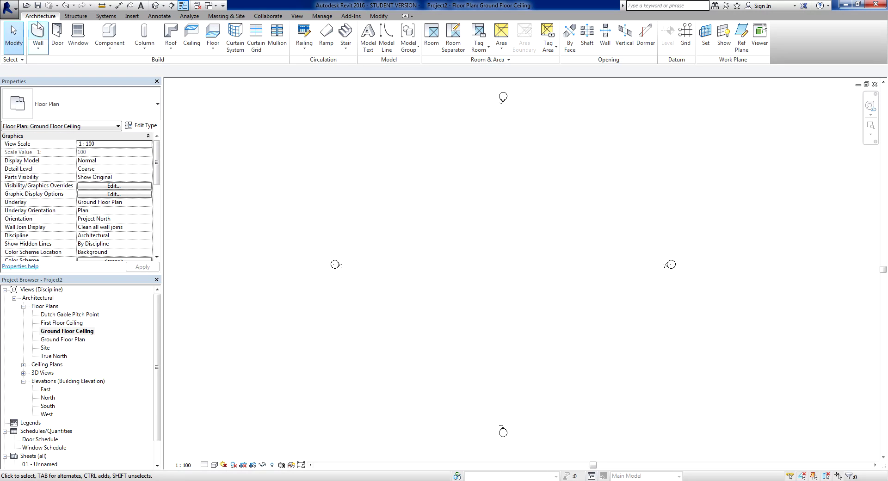
Step: Start a Roof by Footprint from the Roof menu and choose type Generic - 125mm
left_click(176, 49)
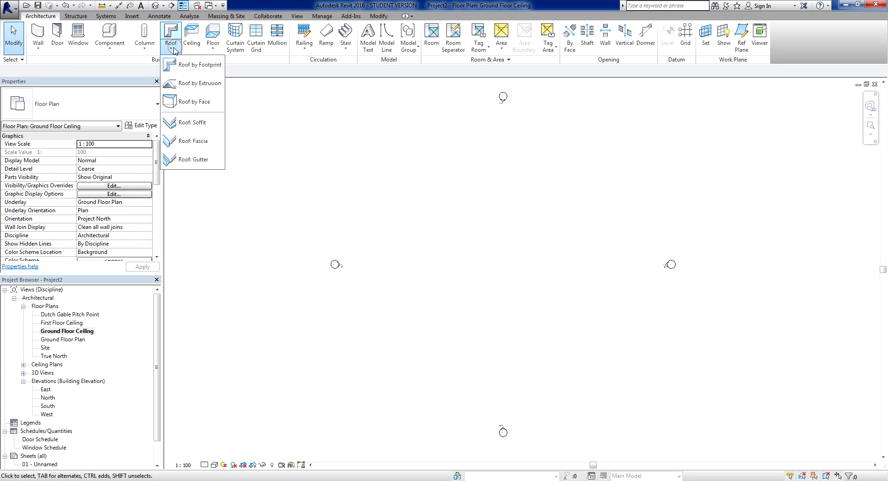
left_click(200, 70)
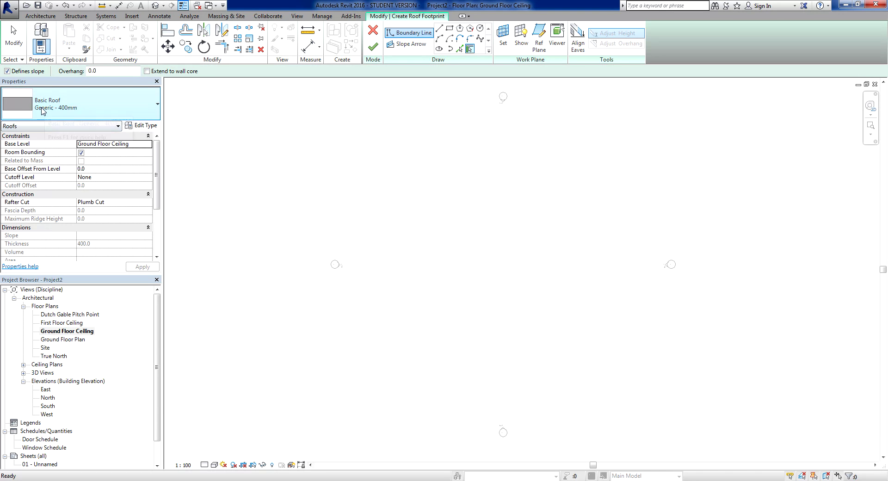
left_click(133, 110)
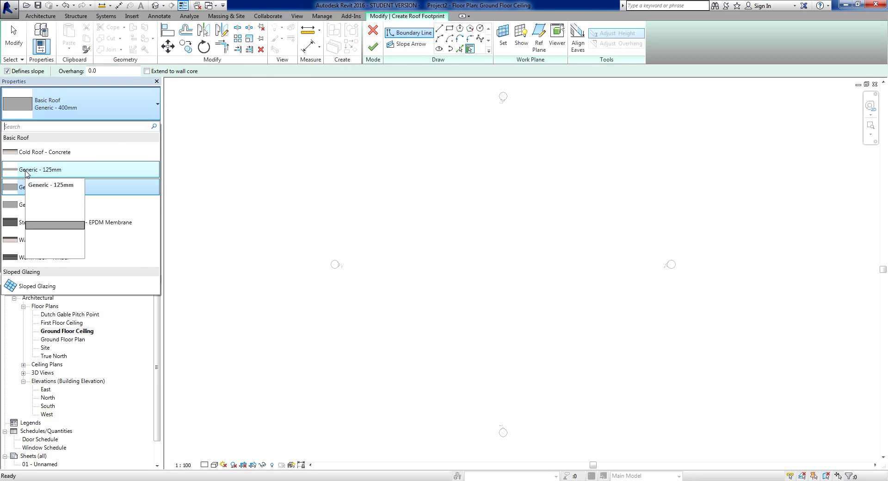
left_click(26, 170)
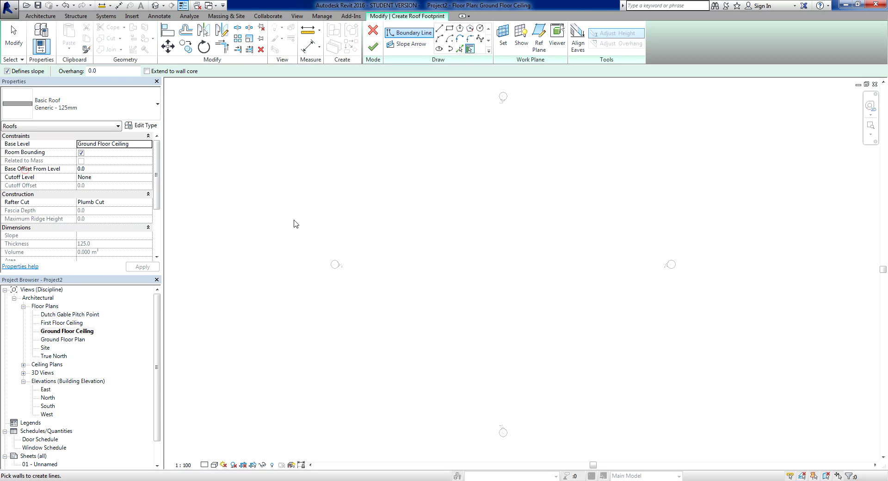
Step: Sketch a 14000 × 6500 rectangular roof footprint with the Rectangle tool
left_click(449, 28)
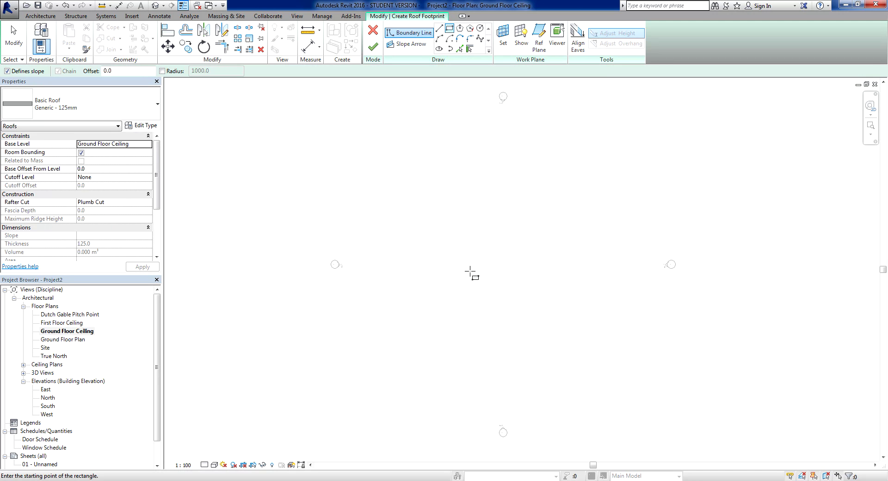
scroll(473, 273, "up", 1)
left_click(439, 239)
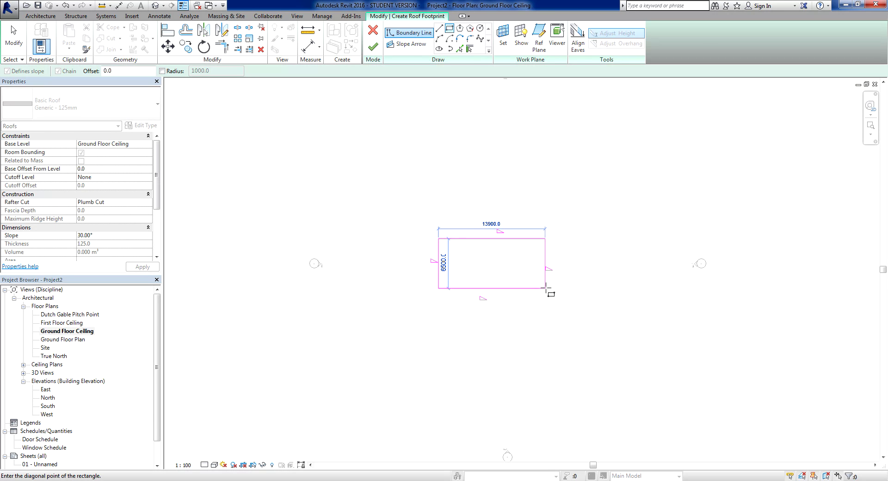
left_click(545, 288)
scroll(530, 300, "up", 3)
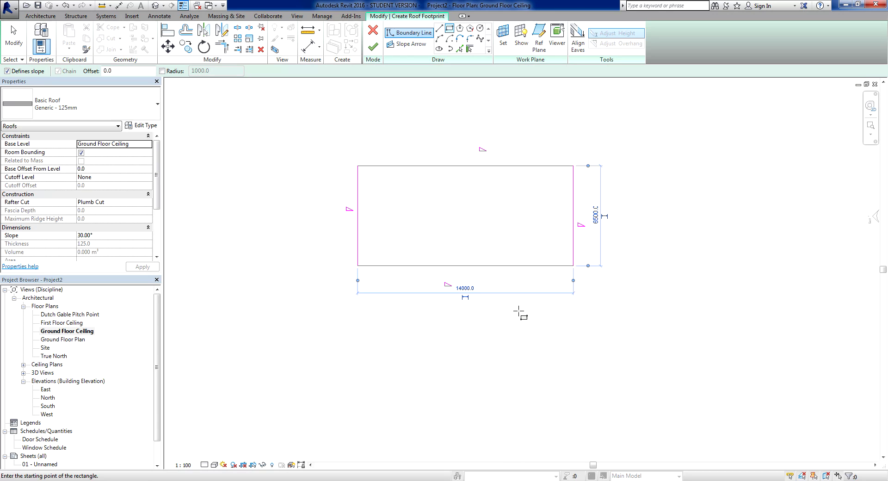
key("Escape")
key("Escape")
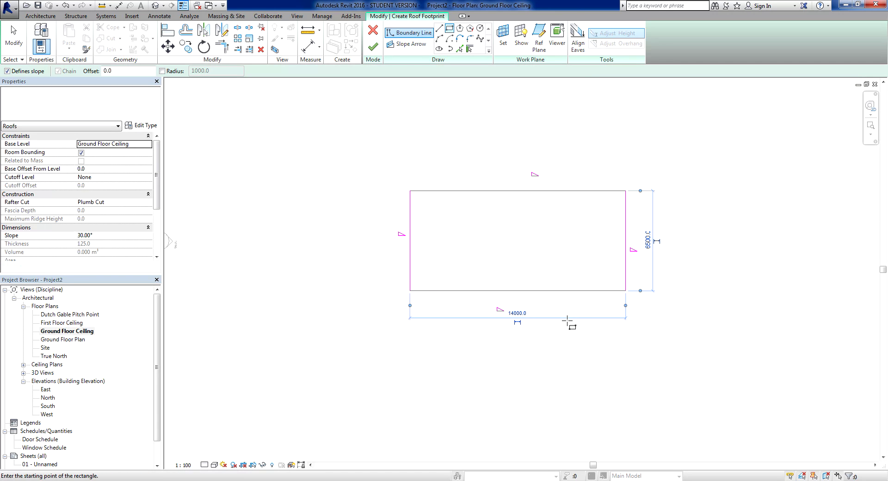
Step: Finish the sketch to preview the hip roof, then undo back into sketch editing
scroll(567, 321, "down", 1)
scroll(566, 320, "up", 2)
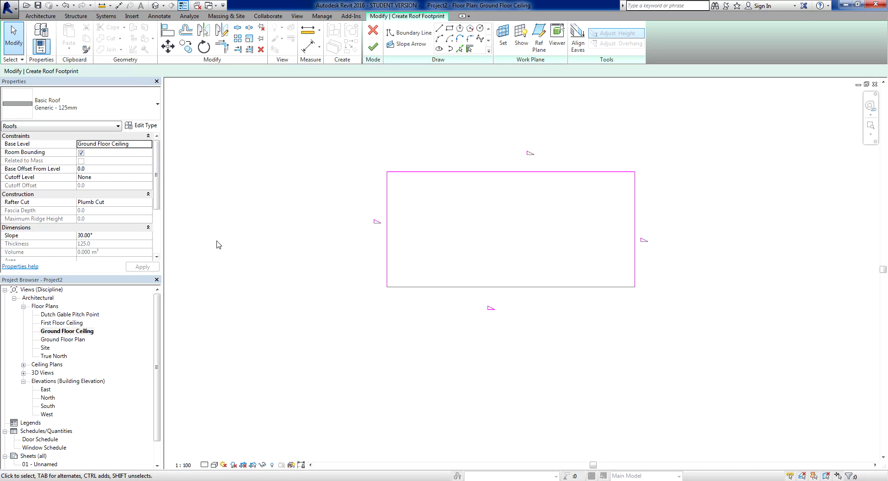
left_click(372, 47)
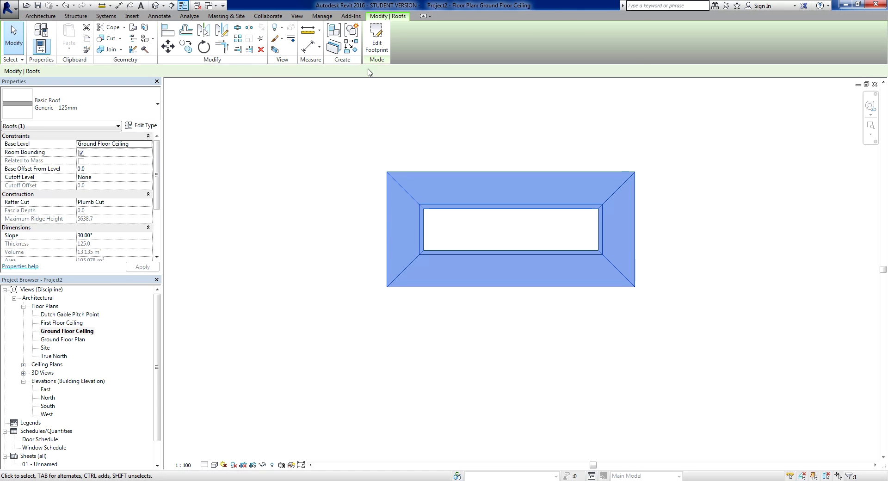
key("ctrl+z")
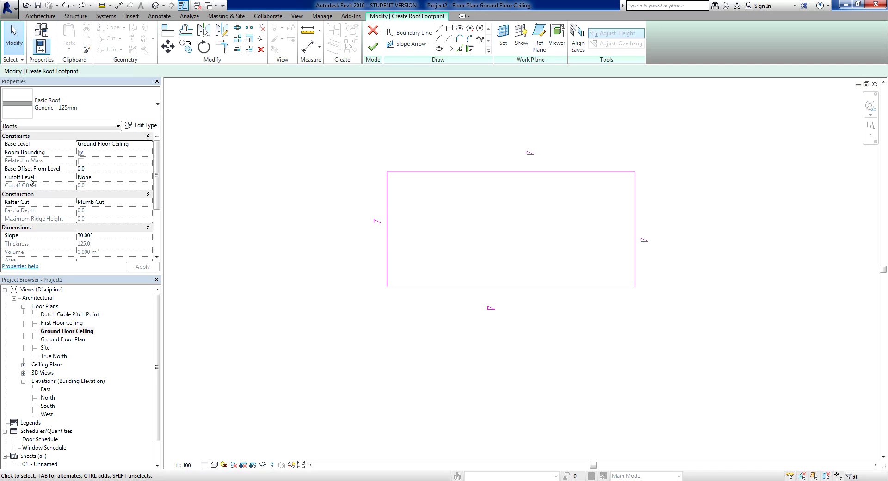
Step: Set the roof's Cutoff Level to Dutch Gable Pitch Point in Properties and apply
left_click(118, 178)
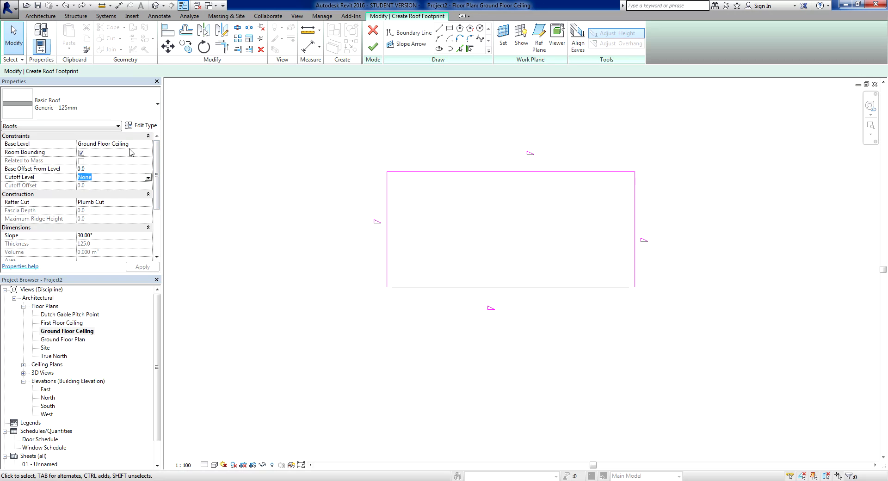
left_click(148, 177)
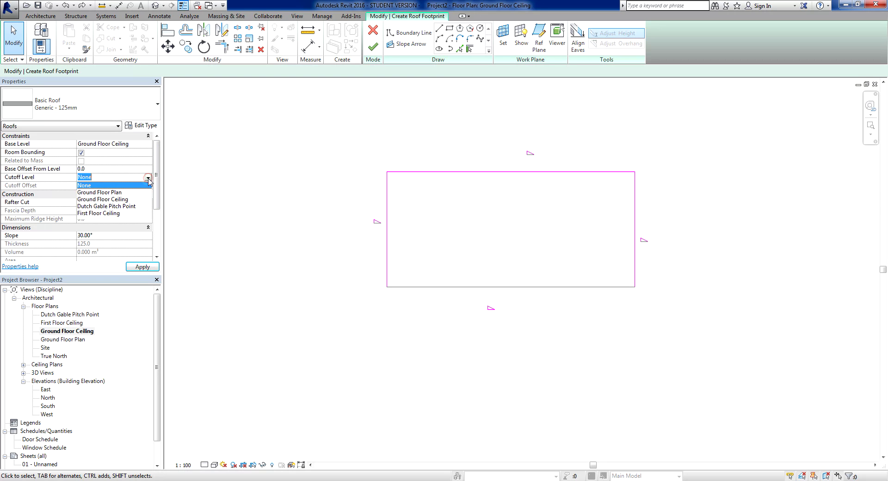
left_click(98, 207)
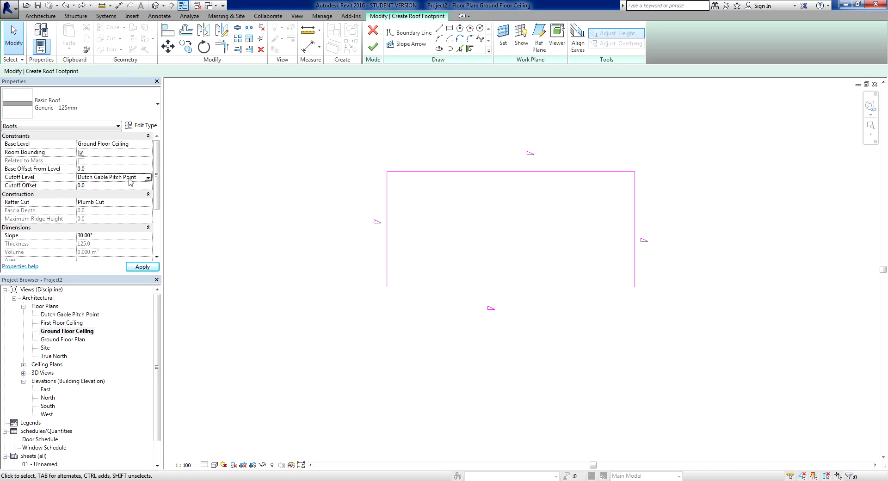
left_click(143, 267)
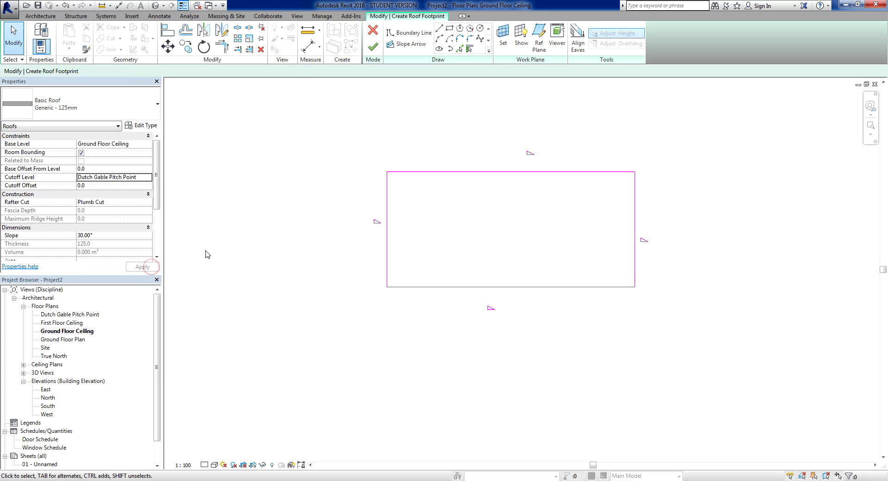
Step: Finish the sketch into the cut-off hip roof
left_click(373, 47)
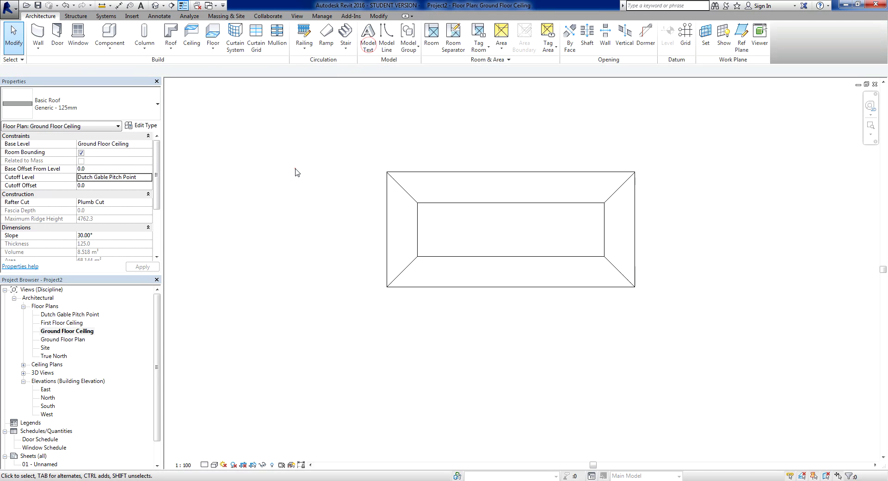
left_click(296, 172)
scroll(514, 236, "up", 2)
scroll(515, 237, "down", 1)
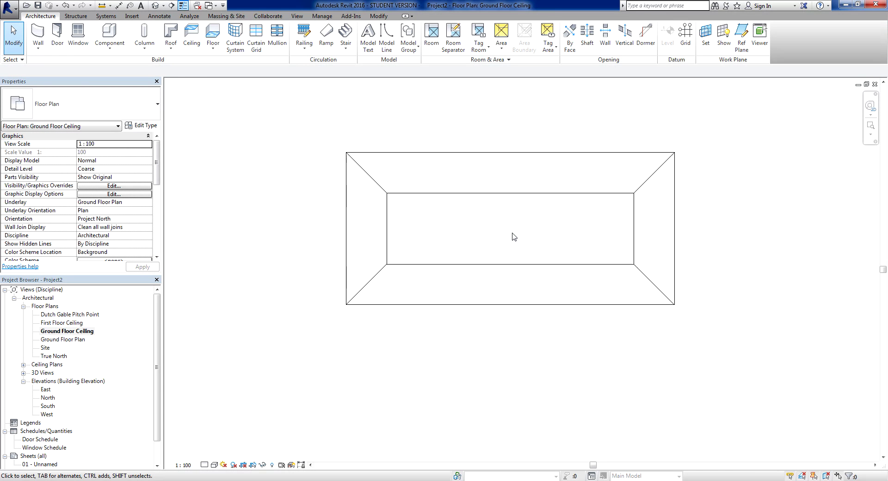
Step: Switch to the Default 3D View and orbit to a low front angle
left_click(163, 5)
left_click(181, 19)
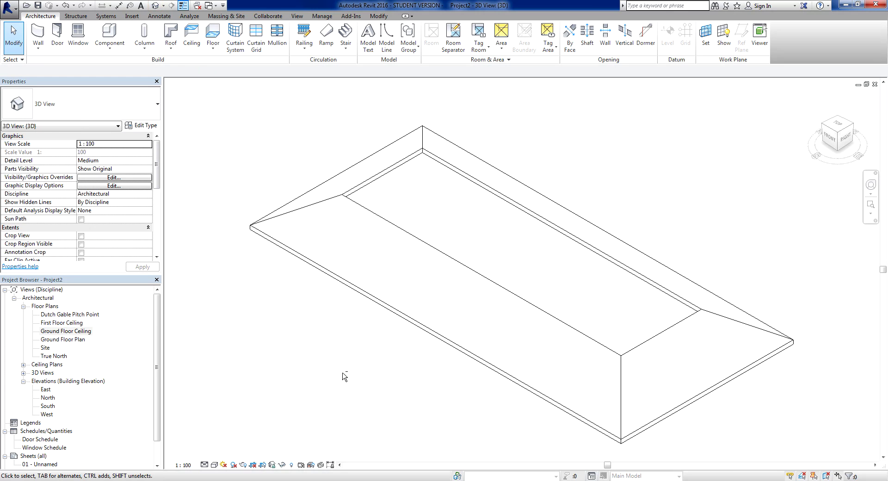
middle_click_drag(344, 376, 377, 333, "shift")
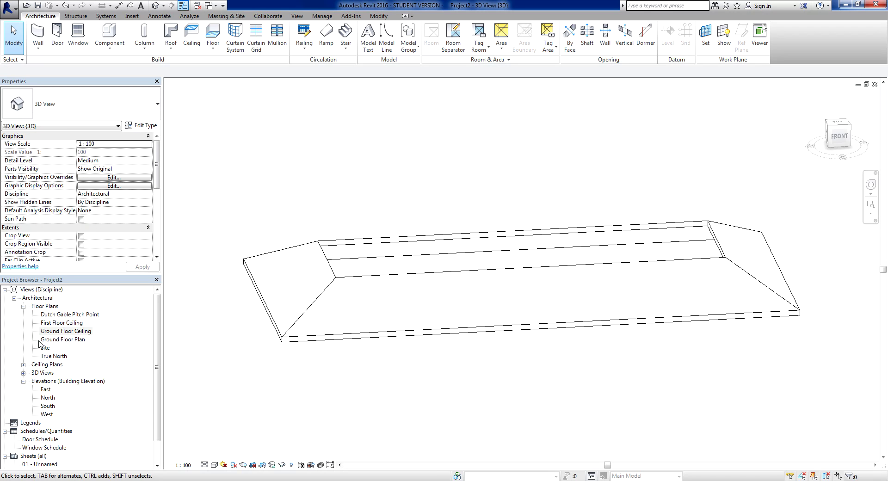
double_click(47, 393)
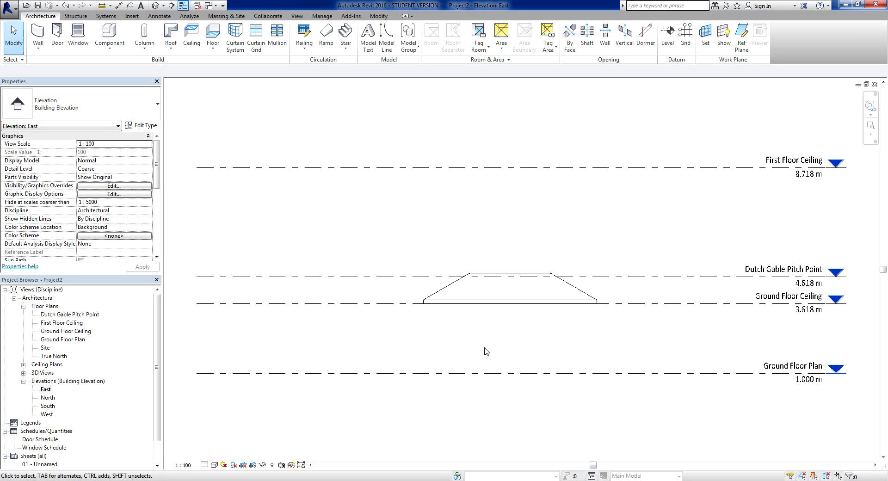
scroll(486, 352, "up", 3)
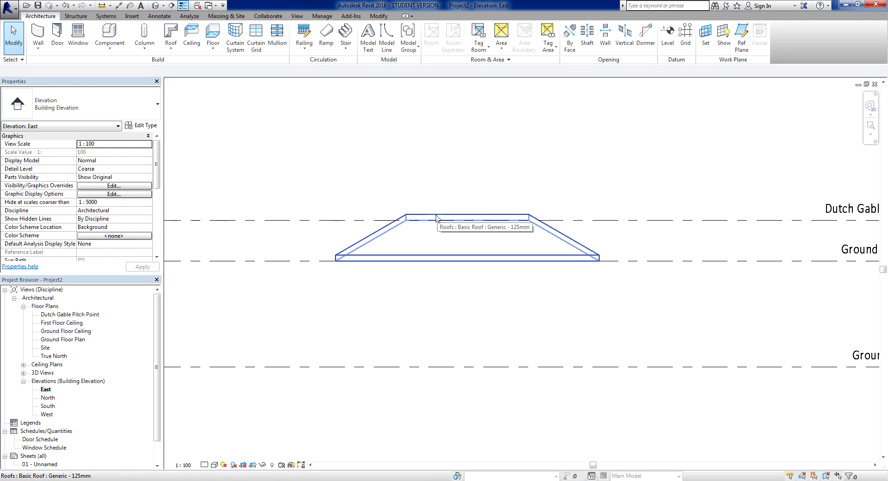
scroll(430, 228, "up", 3)
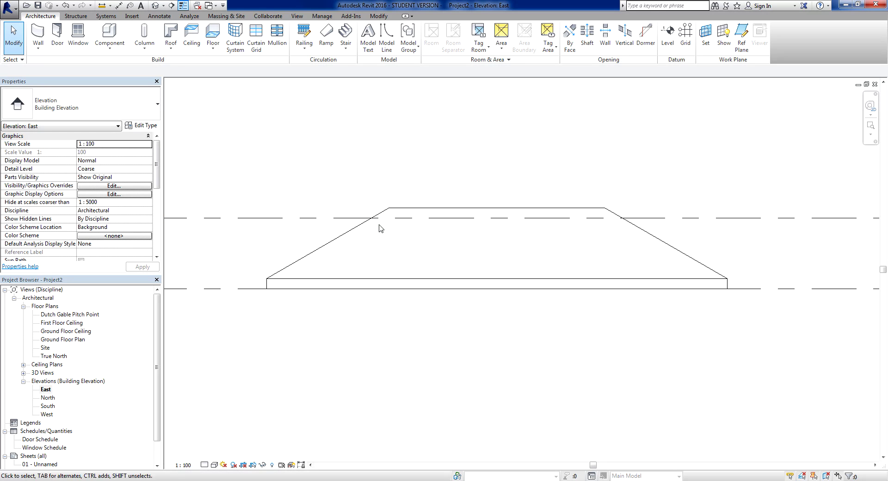
scroll(368, 245, "down", 1)
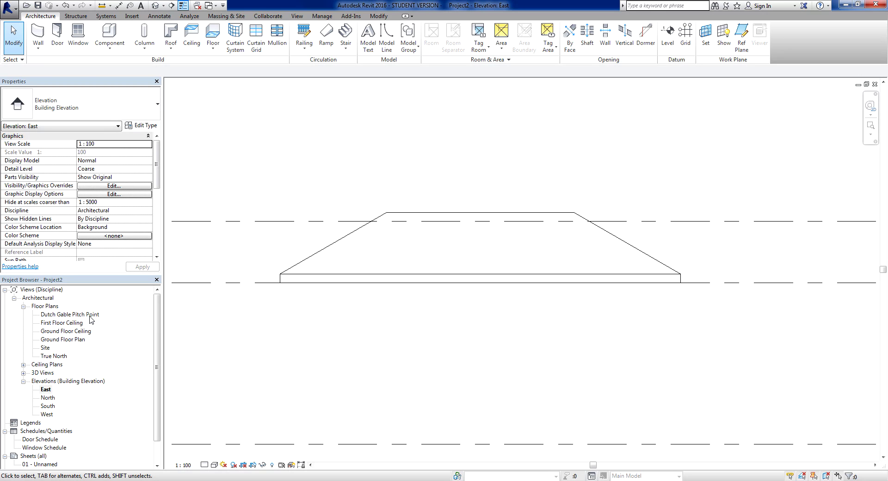
Step: Open the Dutch Gable Pitch Point floor plan and start a Roof by Footprint
double_click(54, 316)
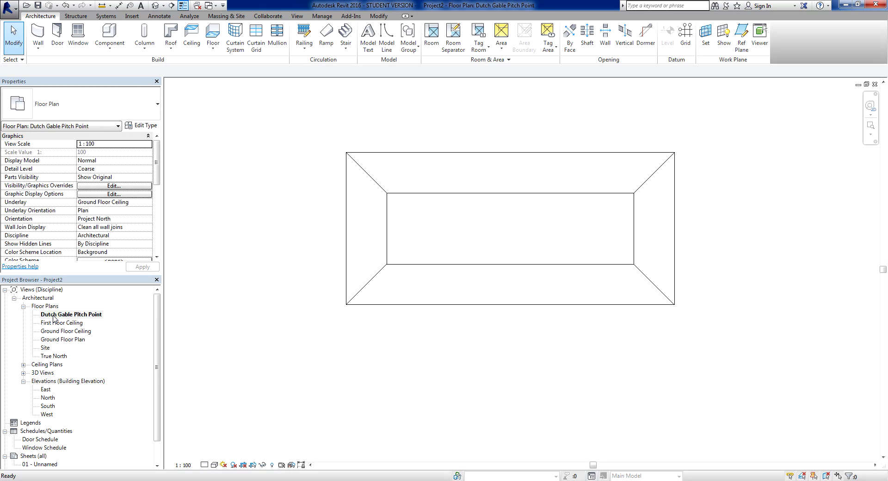
scroll(490, 370, "up", 3)
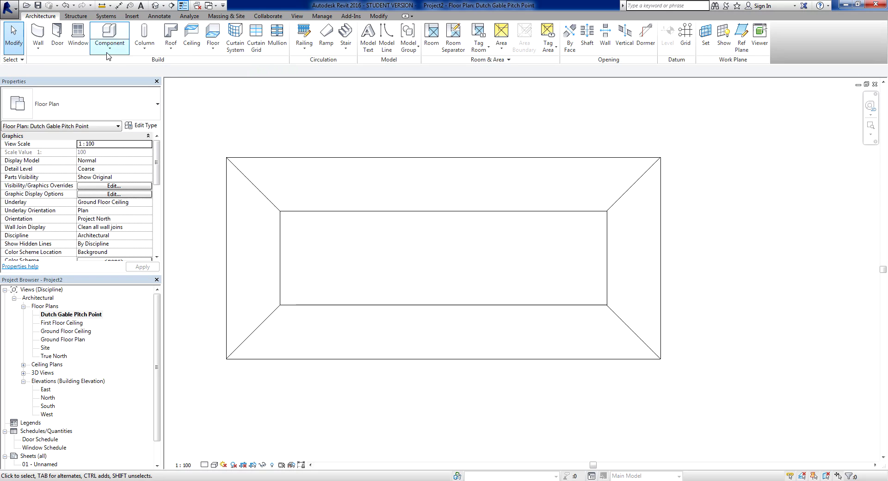
left_click(171, 48)
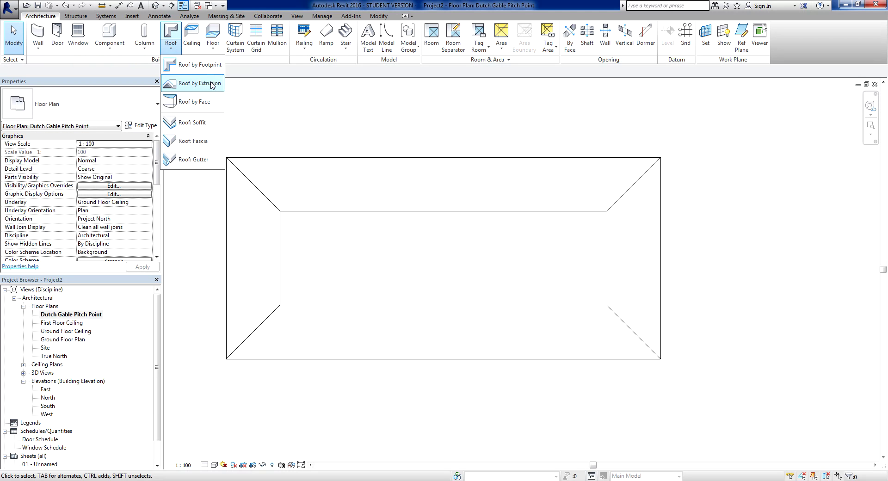
left_click(200, 64)
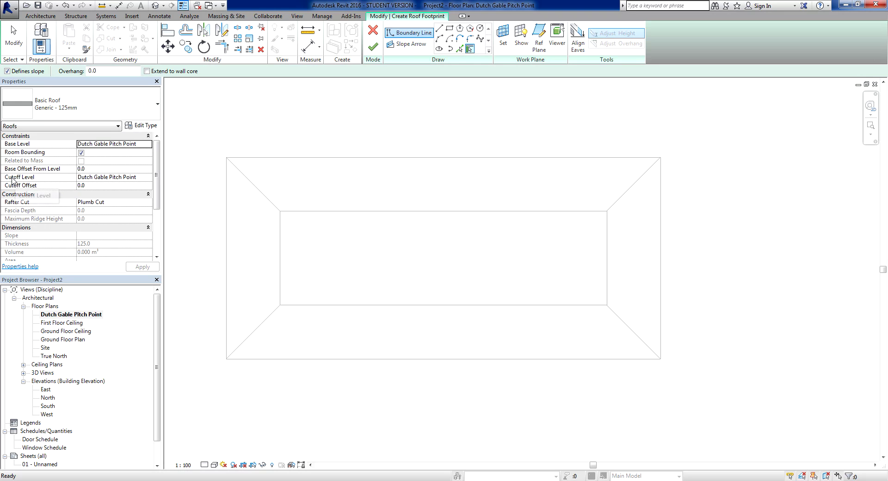
Step: Set the new roof's Cutoff Level to None
left_click(144, 180)
left_click(147, 178)
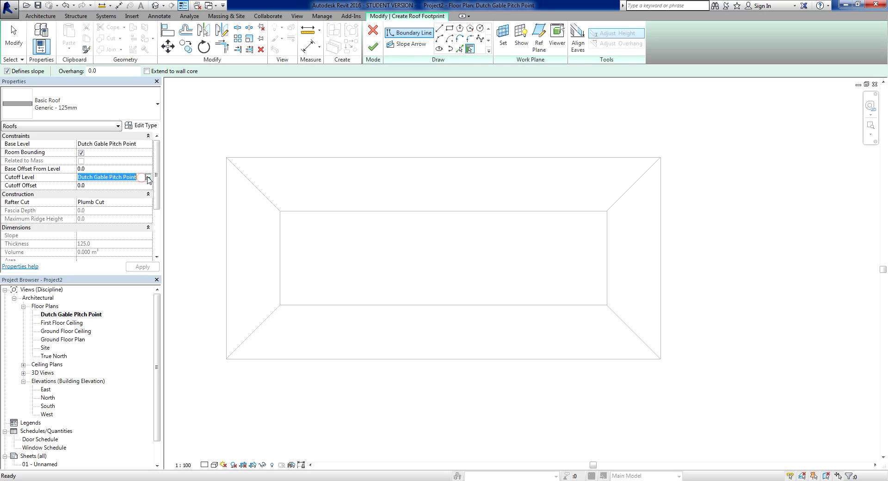
left_click(81, 185)
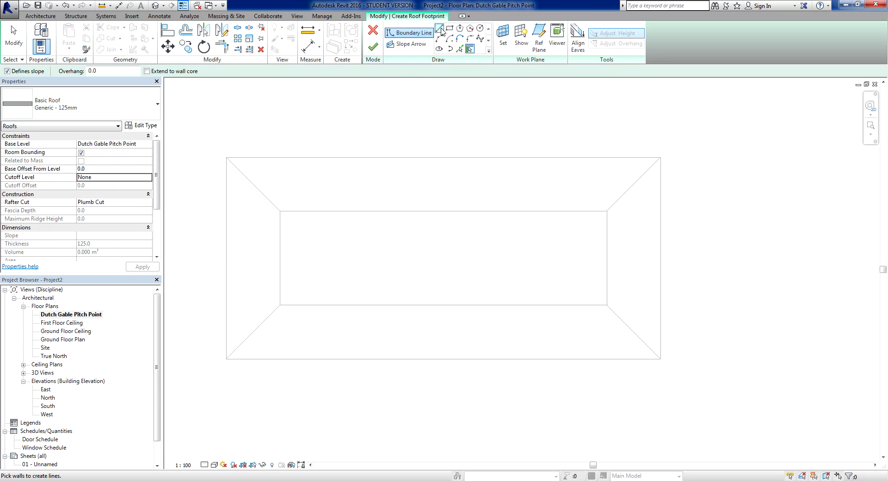
Step: Sketch a rectangular boundary, about 10536 × 3095, over the lower roof's flat top opening
left_click(449, 29)
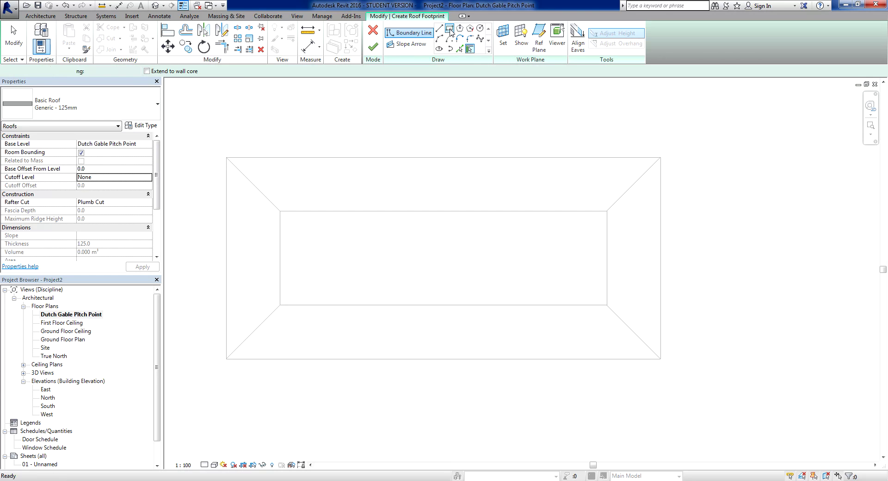
left_click(280, 211)
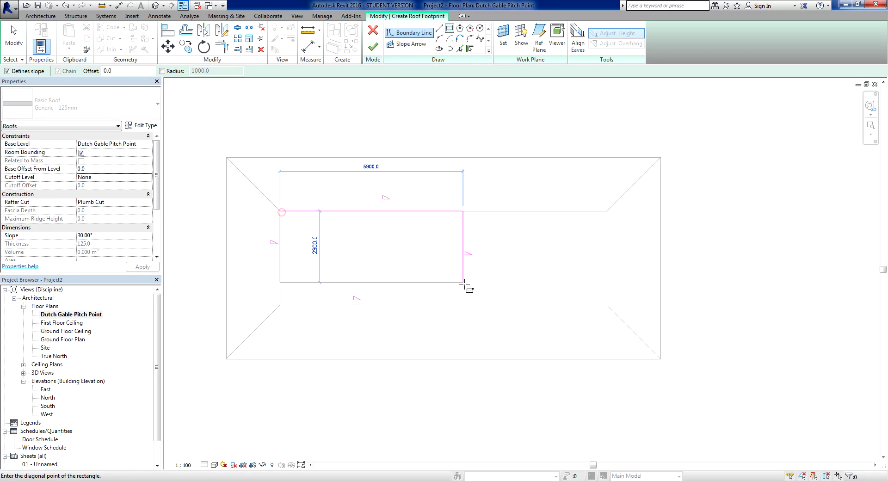
left_click(606, 305)
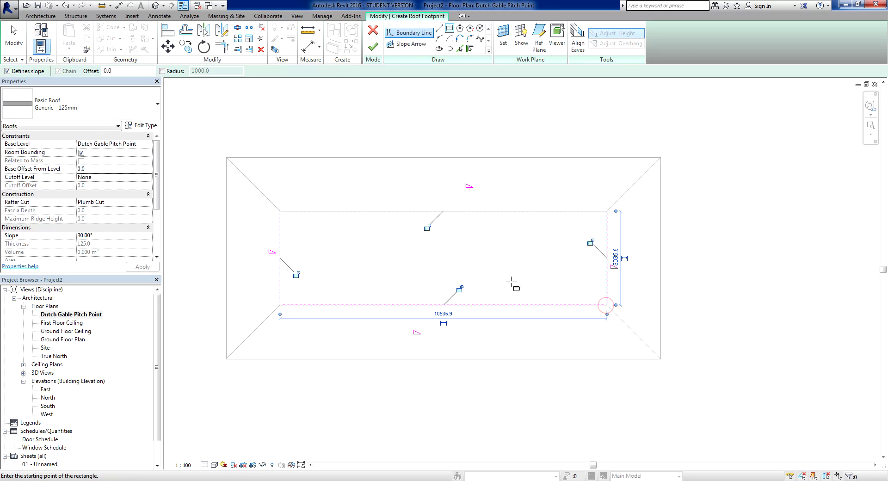
key("Escape")
key("Escape")
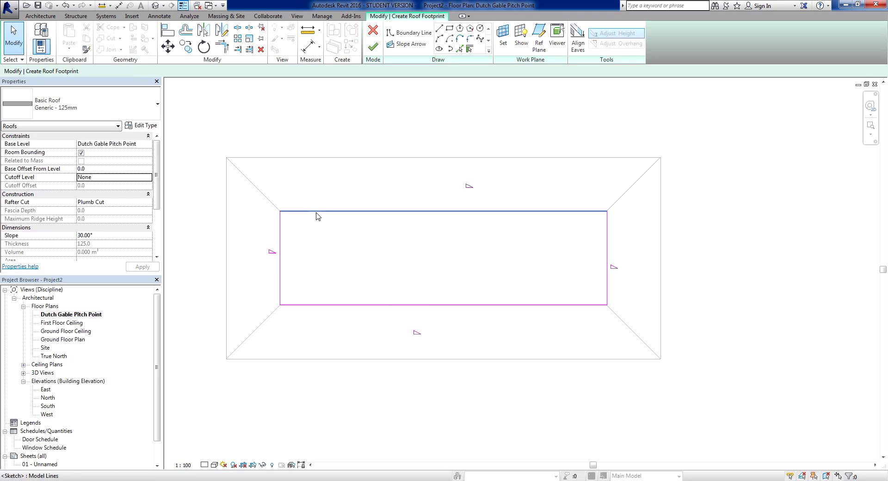
Step: Turn off Defines Slope on the left and right short boundary lines to form gable ends
left_click(279, 239)
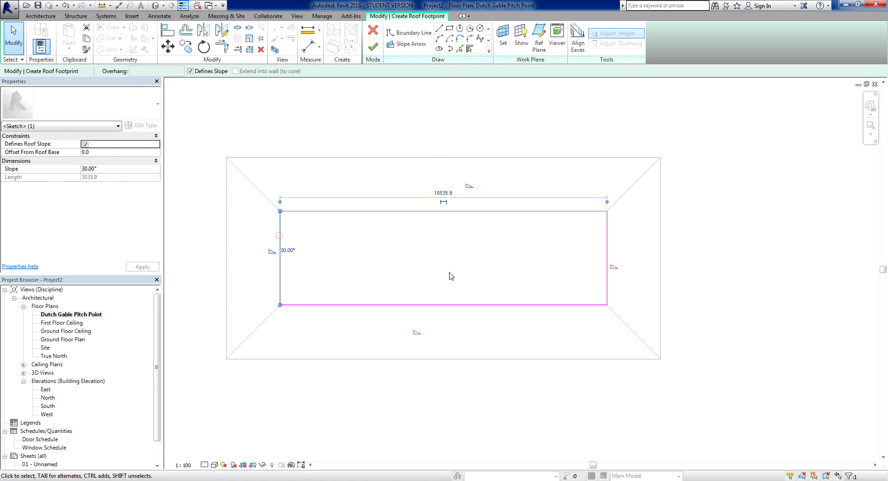
left_click(607, 249, "ctrl")
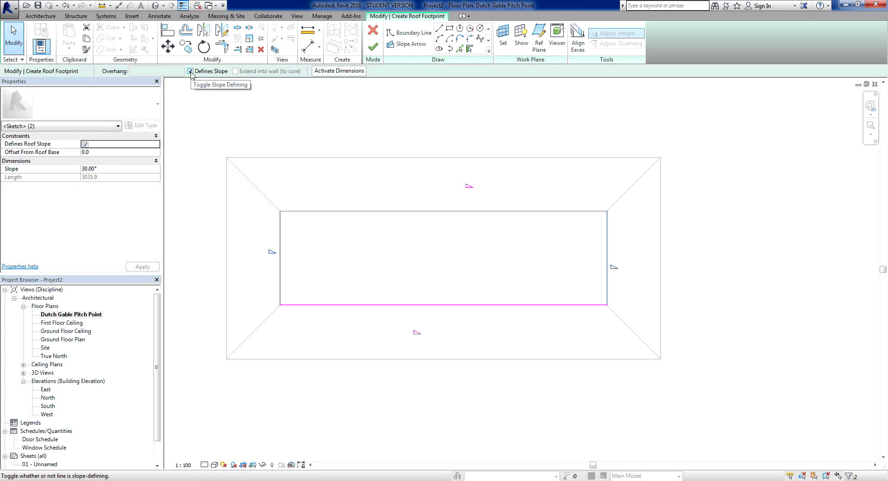
left_click(183, 120)
middle_click_drag(268, 127, 328, 140)
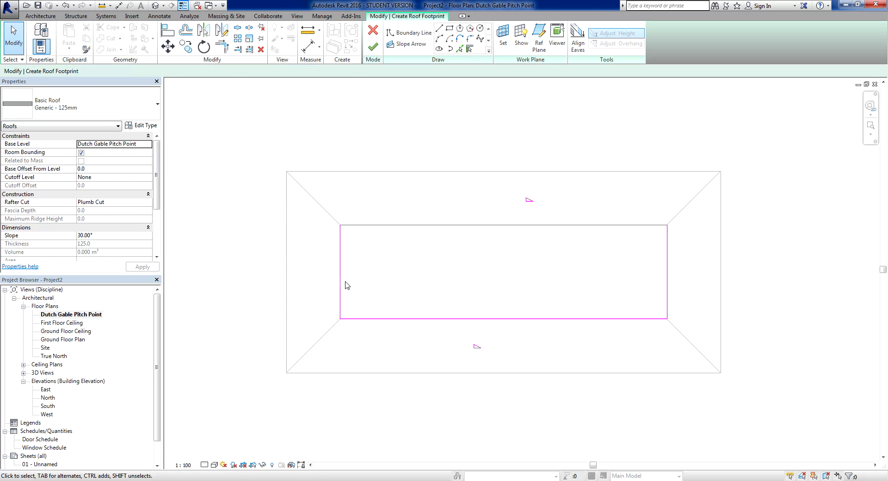
middle_click_drag(263, 288, 235, 285)
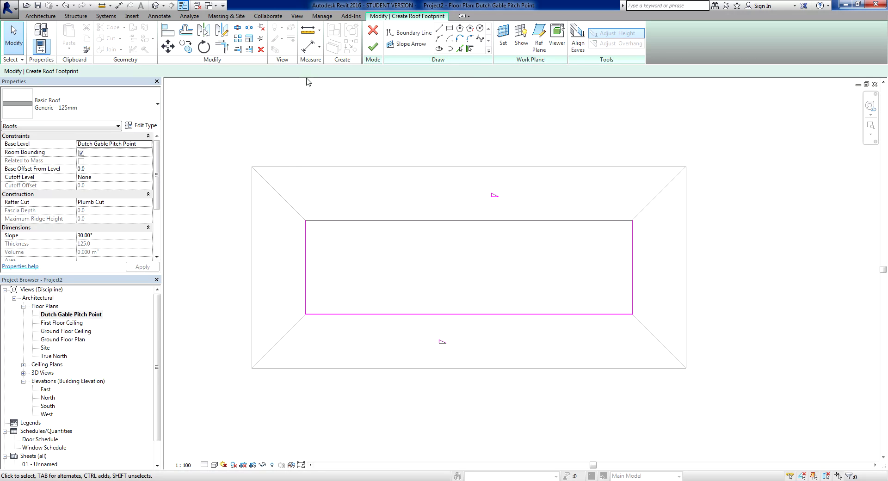
Step: Finish the upper gable roof sketch and switch to the default 3D view
left_click(373, 47)
left_click(349, 125)
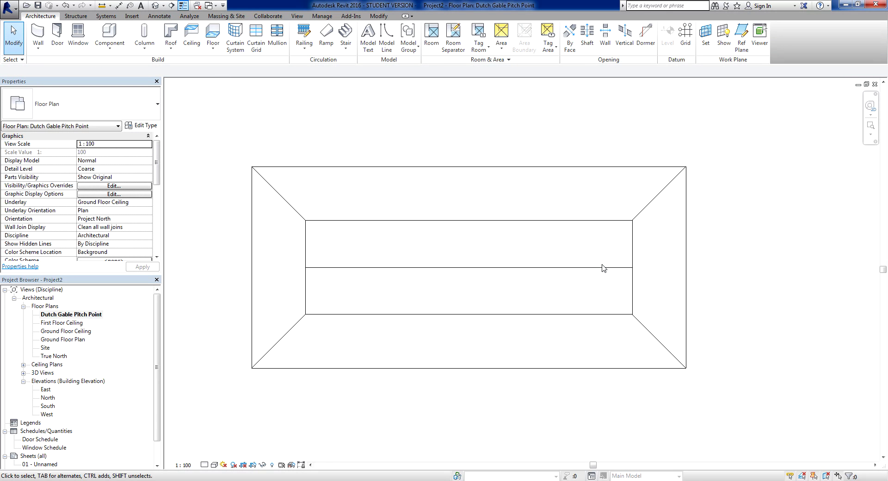
left_click(156, 5)
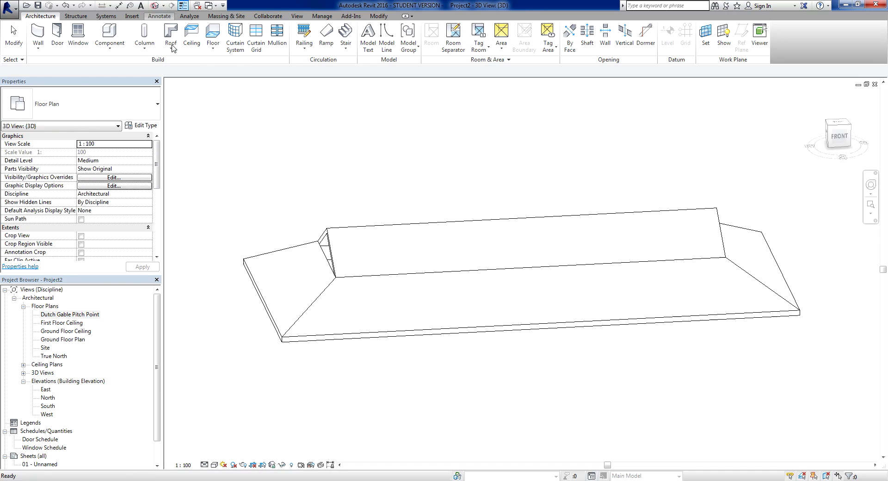
Step: Orbit and zoom the 3D view to see the combined roof from a corner
middle_click_drag(422, 373, 553, 370, "shift")
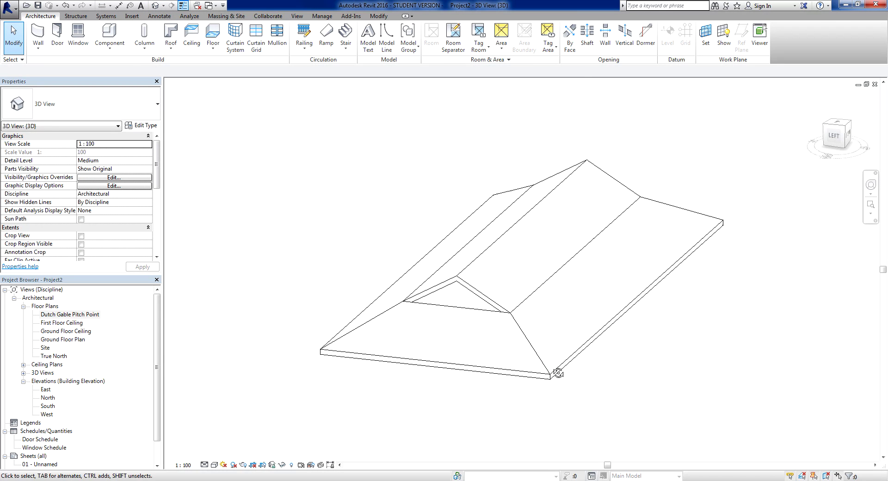
scroll(560, 370, "up", 2)
middle_click_drag(595, 371, 588, 369)
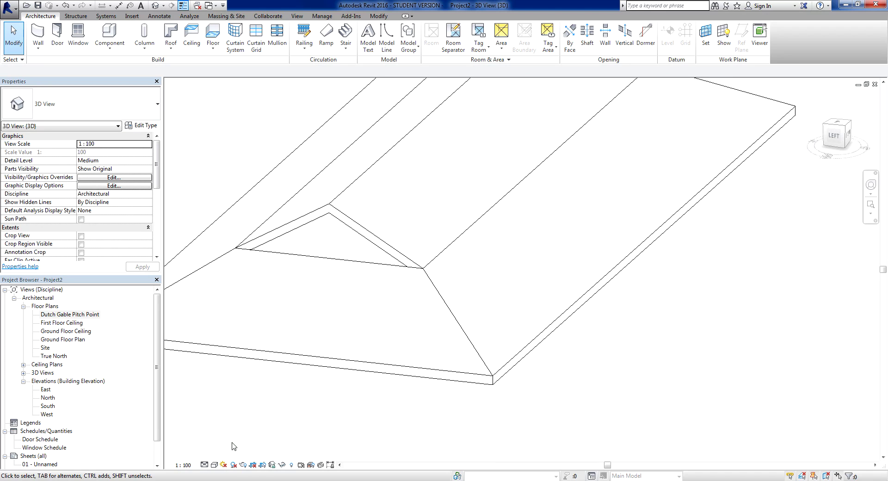
left_click(215, 465)
Step: Shade the model with the Consistent Colors visual style and orbit toward the front
left_click(242, 437)
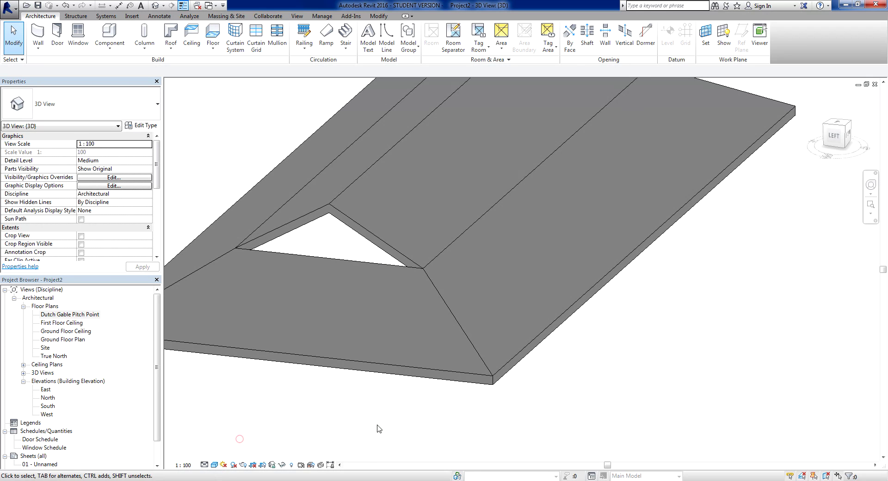
middle_click_drag(507, 408, 540, 391, "shift")
scroll(540, 391, "down", 5)
middle_click_drag(472, 384, 454, 367, "shift")
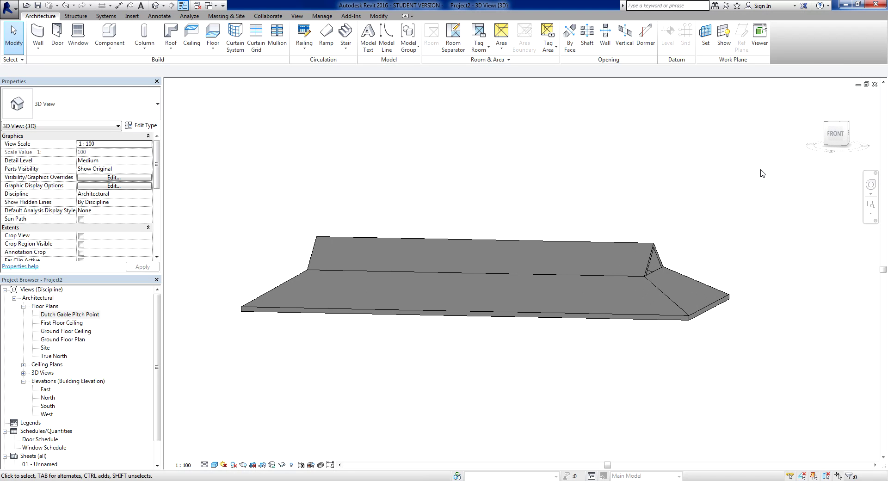
Step: Inspect the Dutch gable roof from the front, gable end, front-right and front-left
left_click(834, 138)
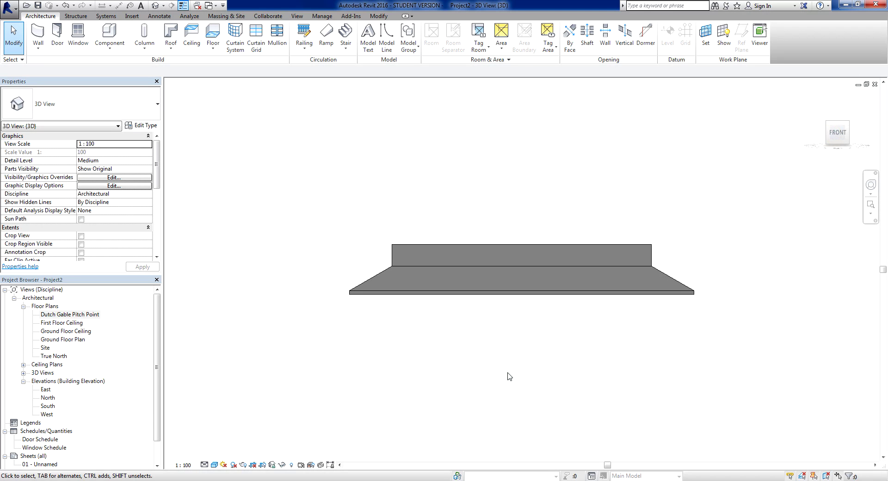
left_click(837, 133)
left_click(855, 133)
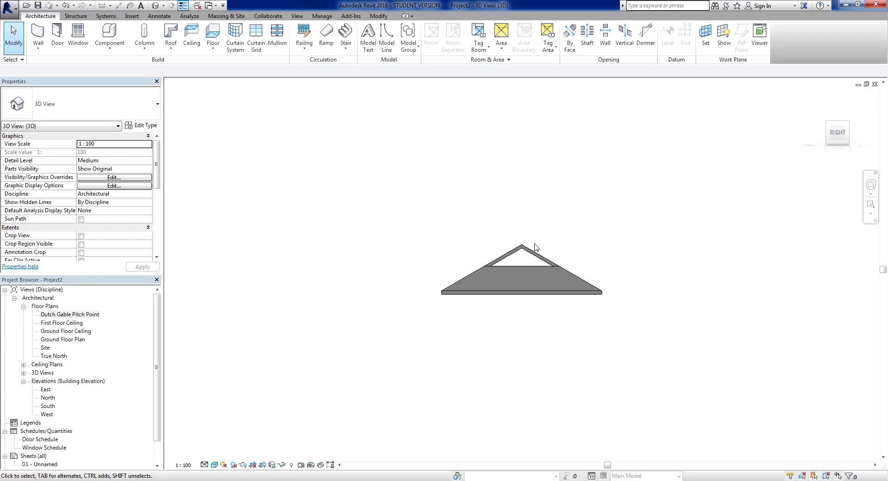
middle_click_drag(658, 329, 549, 396, "shift")
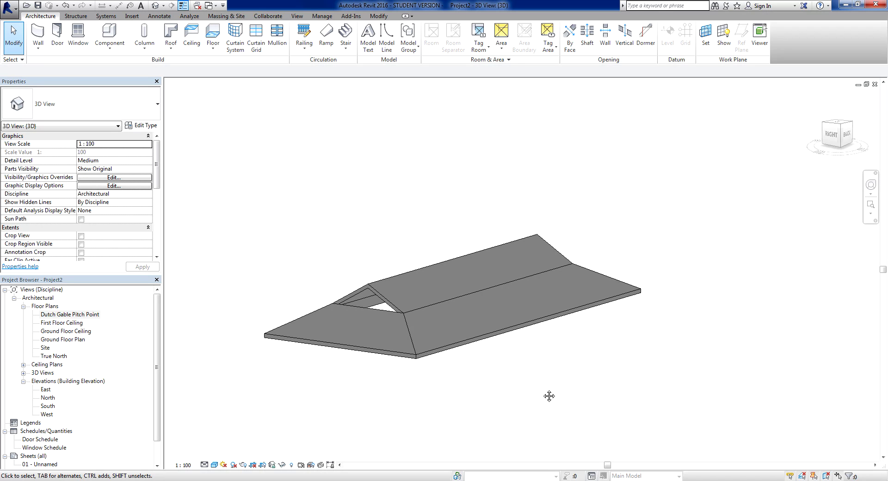
middle_click_drag(549, 396, 707, 440, "shift")
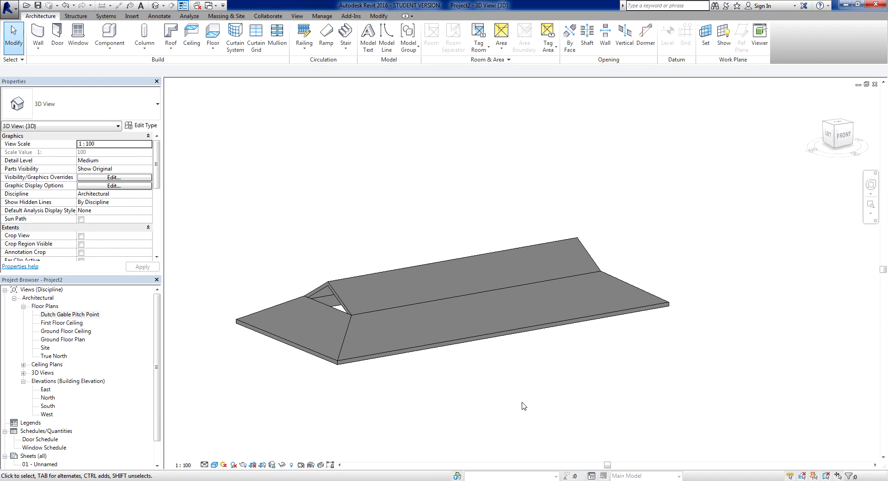
middle_click_drag(523, 404, 591, 416, "shift")
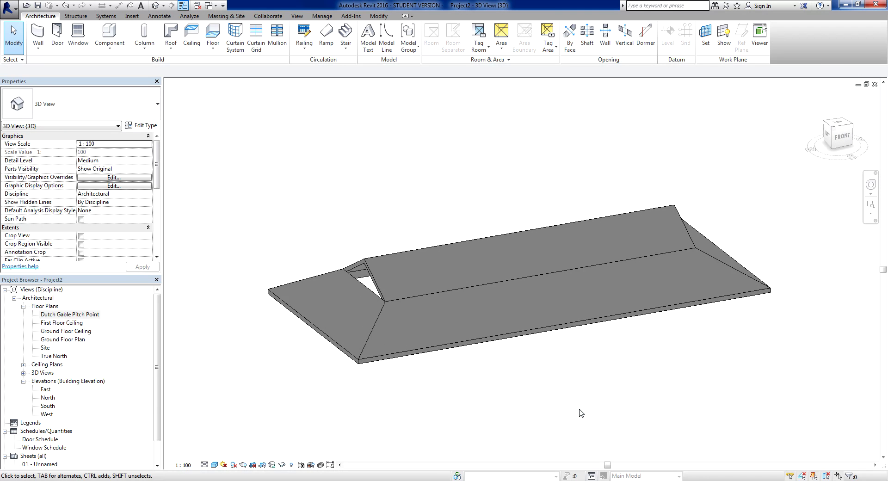